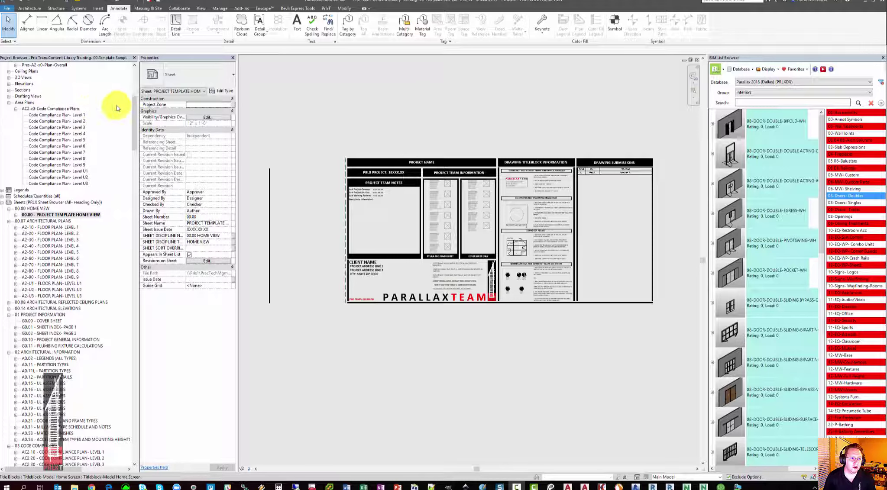
# Step: Step through the floor plan views in the Project Browser down to the enlarged unit plan
pyautogui.moveTo(136, 97); pyautogui.dragTo(135, 74)
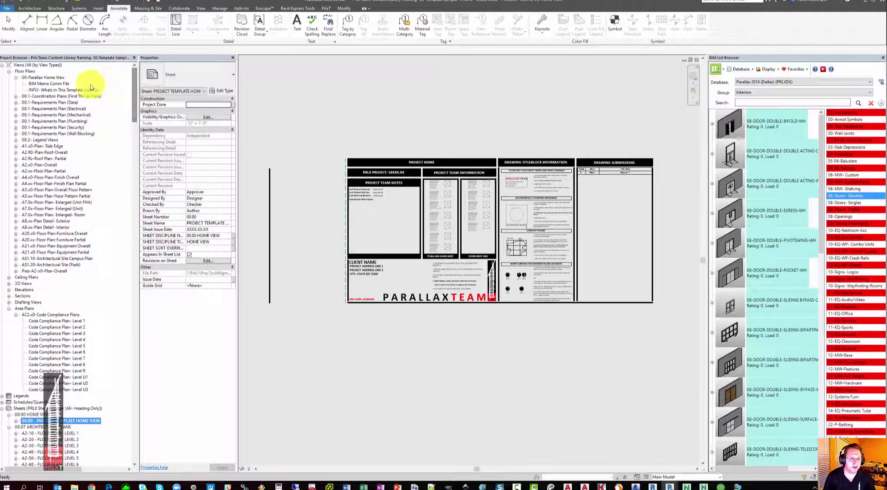
pyautogui.click(45, 141)
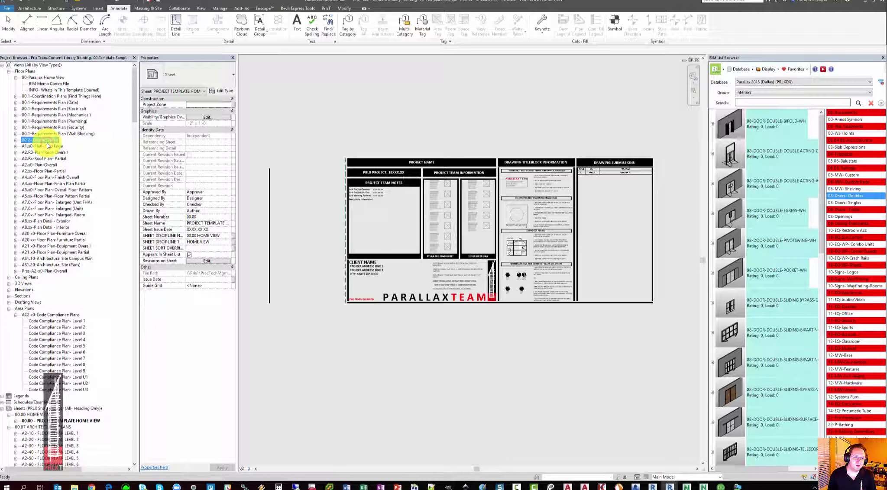
pyautogui.press('Down')
pyautogui.press('Down')
pyautogui.press('Down')
pyautogui.press('Down')
pyautogui.press('Down')
pyautogui.press('Down')
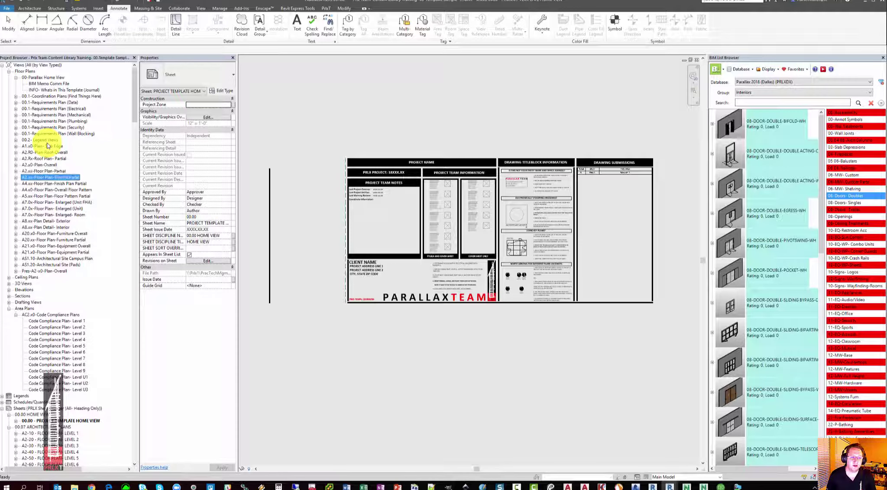
pyautogui.press('Down')
pyautogui.press('Down')
pyautogui.press('Down')
pyautogui.press('Down')
pyautogui.press('Down')
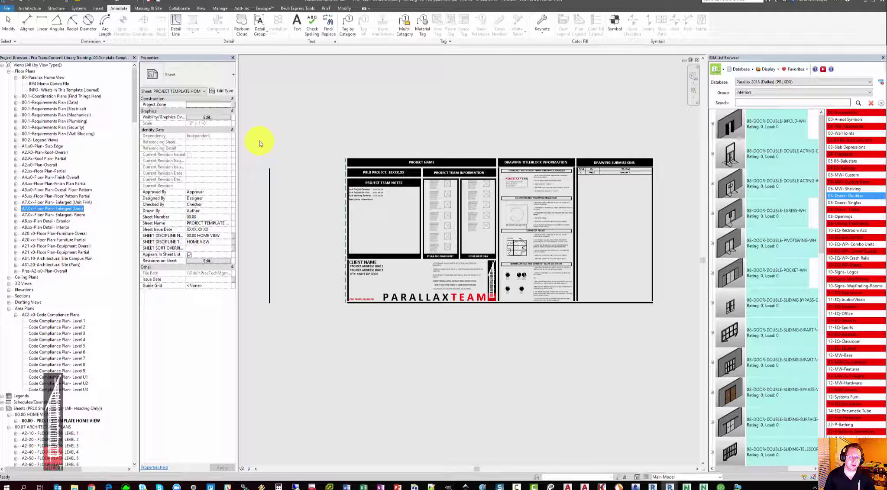
# Step: Minimize the home sheet and make the tiled sheet A2.10 Floor Plan - Level 1 active
pyautogui.click(684, 60)
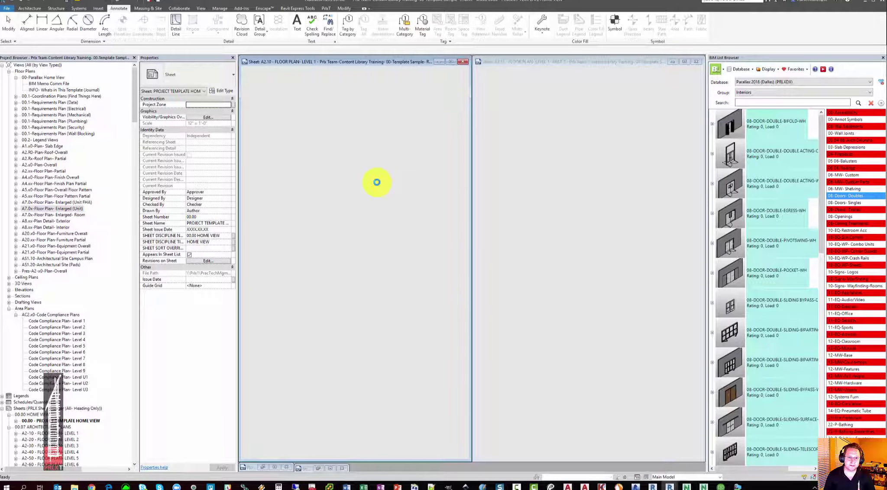
pyautogui.click(394, 180)
pyautogui.moveTo(353, 165); pyautogui.dragTo(349, 156, button='middle')
pyautogui.click(352, 195)
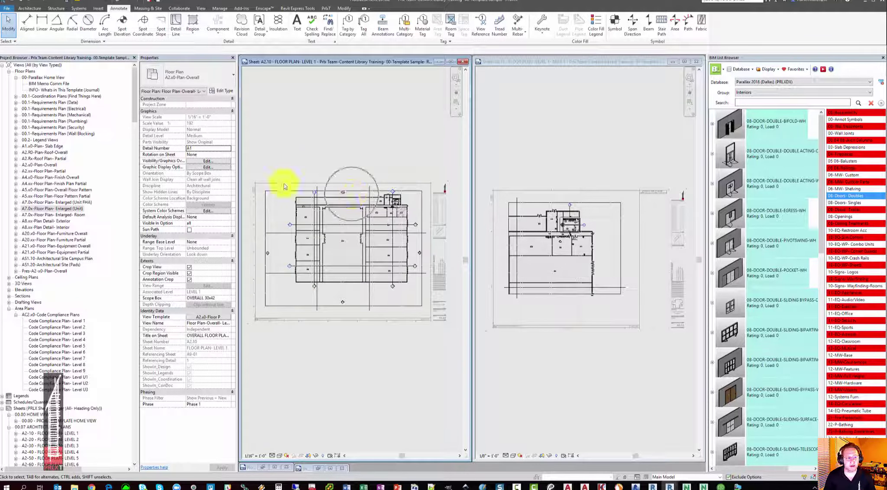
pyautogui.moveTo(135, 90); pyautogui.dragTo(137, 174)
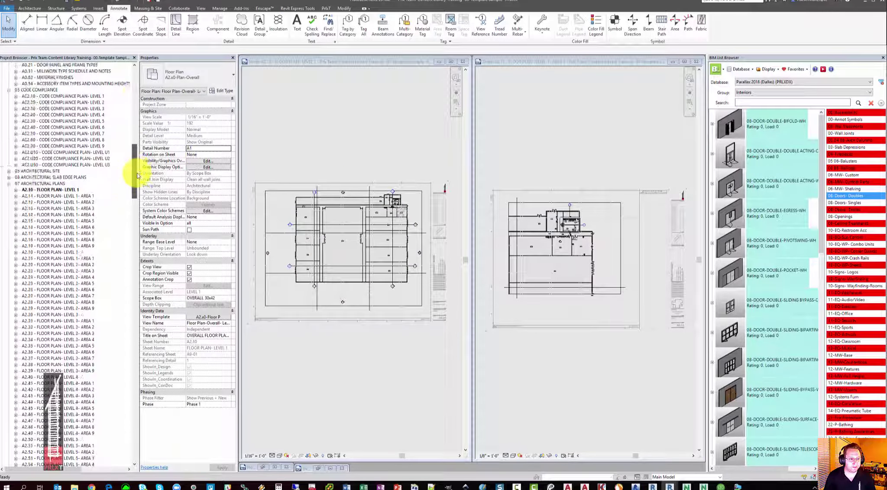
pyautogui.click(28, 189)
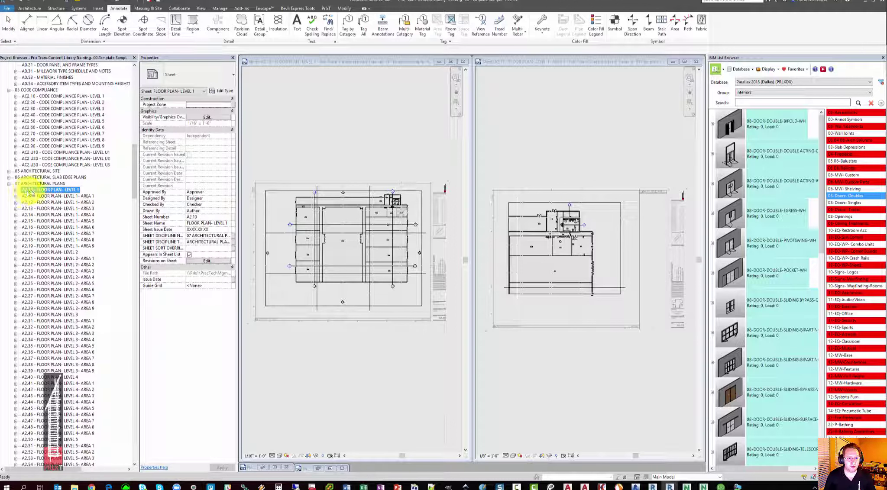
pyautogui.click(344, 142)
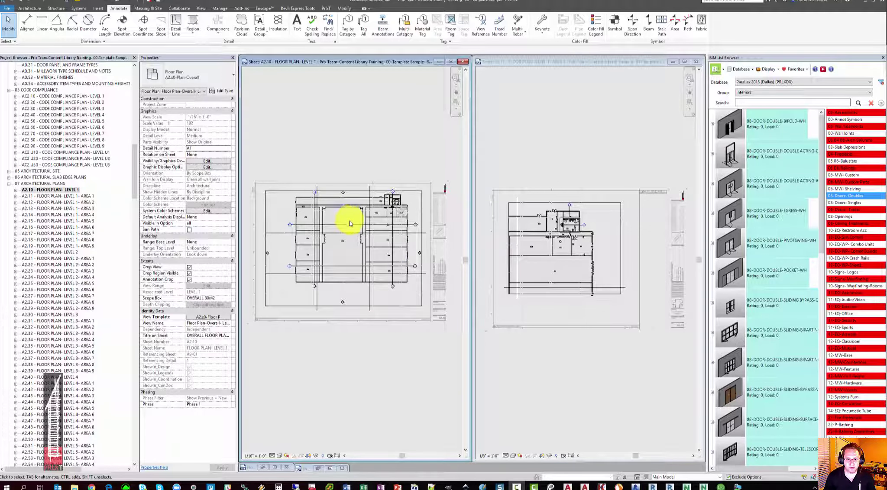
# Step: Select sheets A2.11–A2.19 in the browser and activate the floor plan viewport on A2.13
pyautogui.click(578, 239)
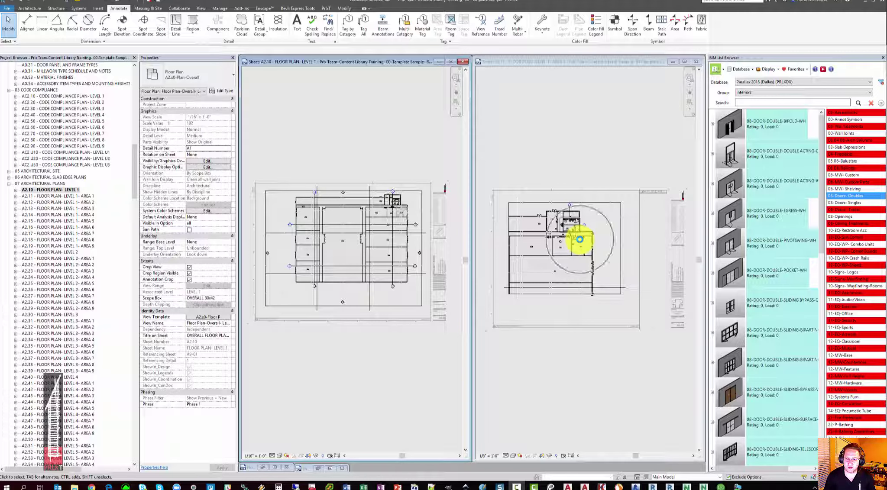
pyautogui.click(36, 197)
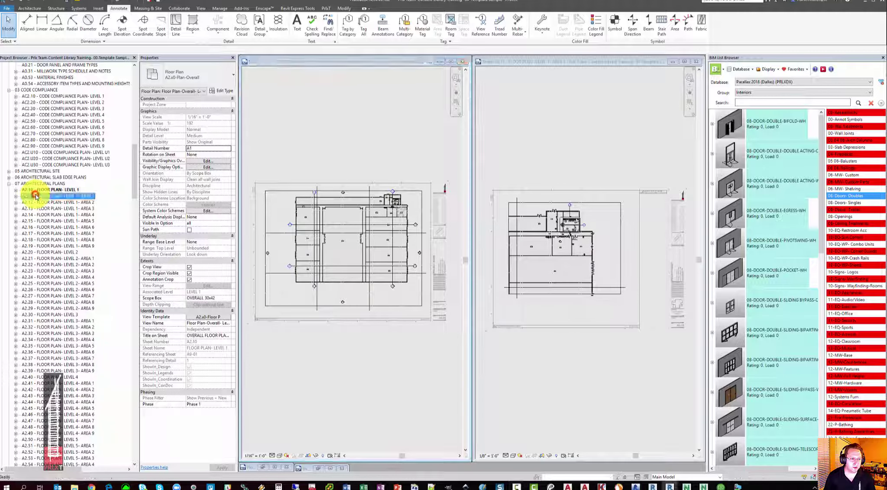
pyautogui.keyDown('shift'); pyautogui.click(59, 246); pyautogui.keyUp('shift')
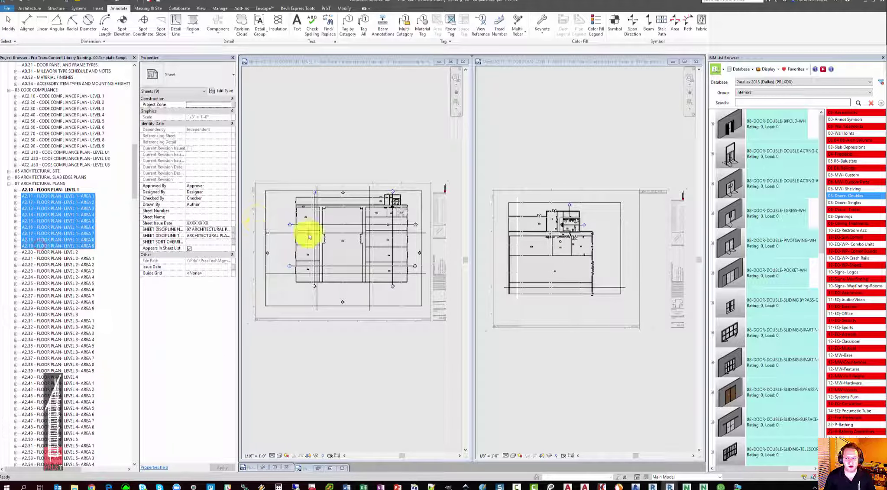
pyautogui.click(548, 158)
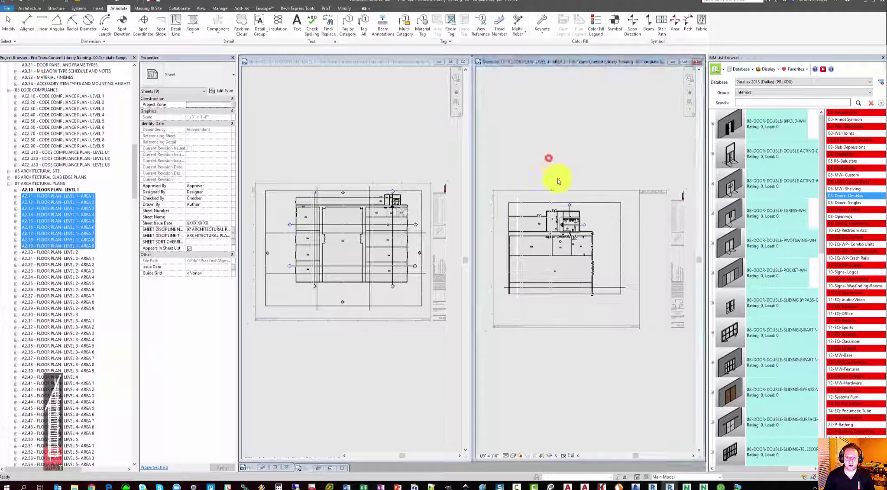
pyautogui.doubleClick(559, 240)
# Step: Activate the overall floor plan viewport on sheet A2.10
pyautogui.scroll(5, 567, 230)
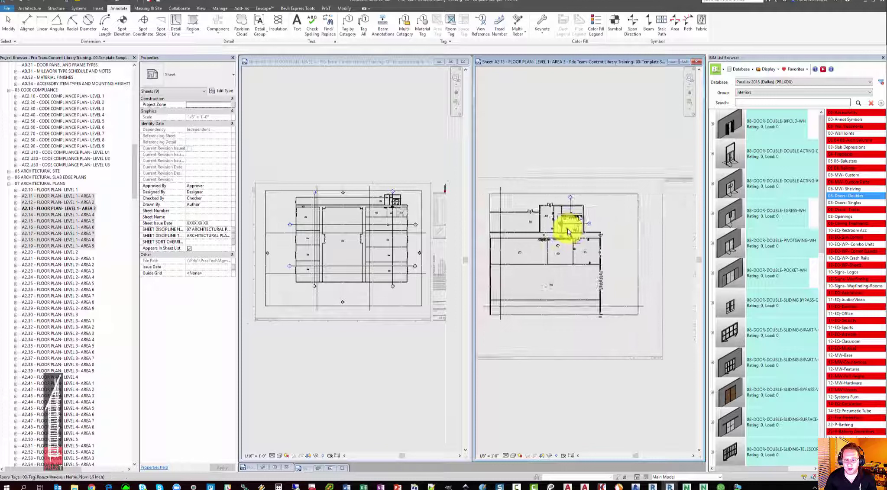
pyautogui.scroll(3, 568, 229)
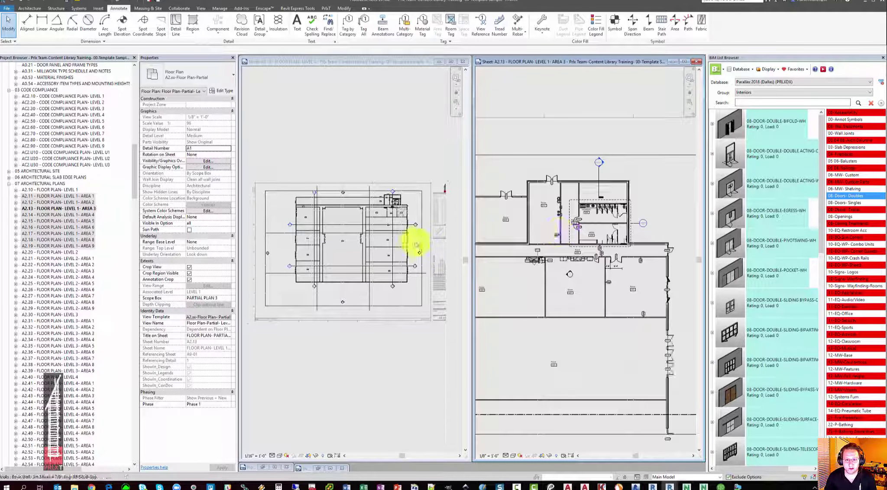
pyautogui.click(402, 211)
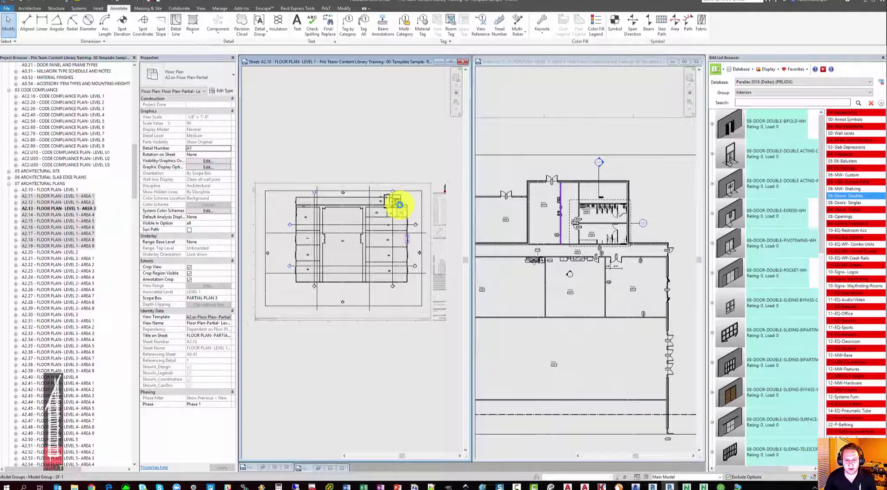
pyautogui.doubleClick(396, 204)
pyautogui.scroll(6, 395, 202)
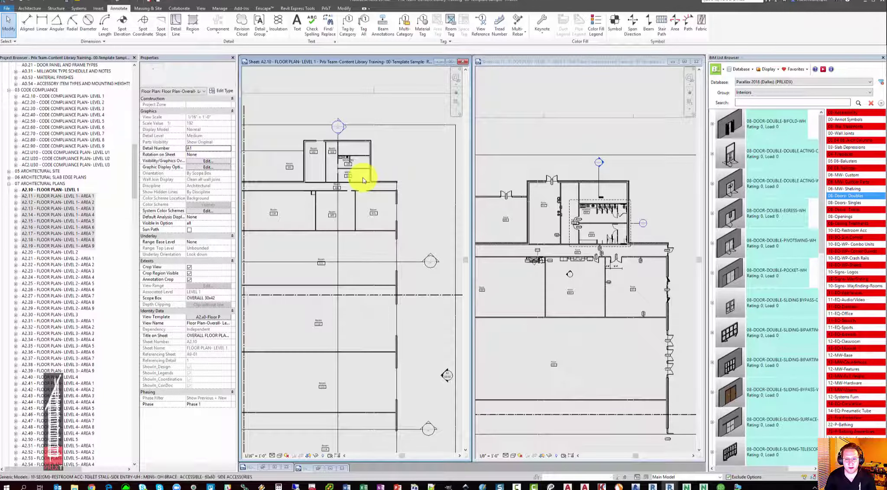
pyautogui.scroll(-3, 362, 180)
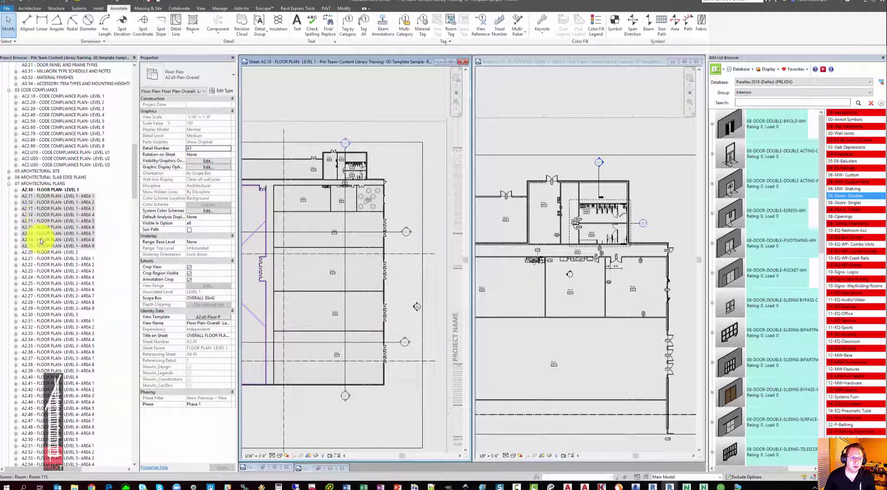
# Step: Activate the partial plan viewport on A2.13 and pan it up and left
pyautogui.click(660, 214)
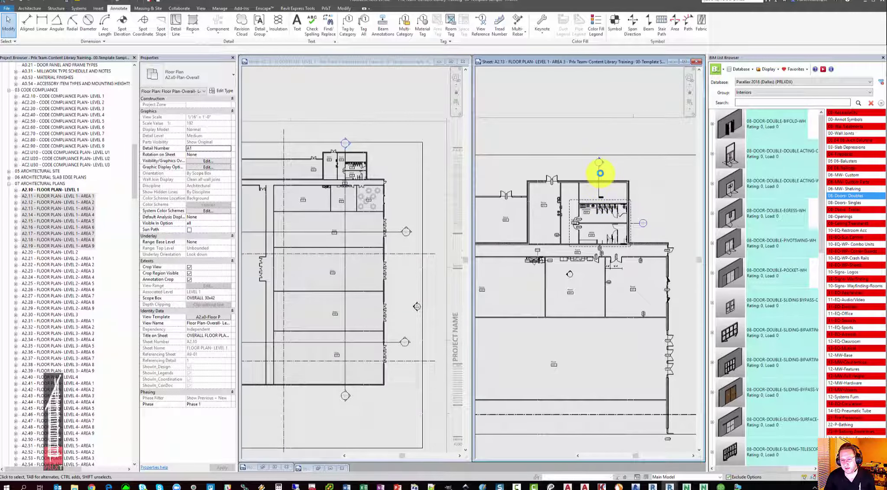
pyautogui.click(600, 174)
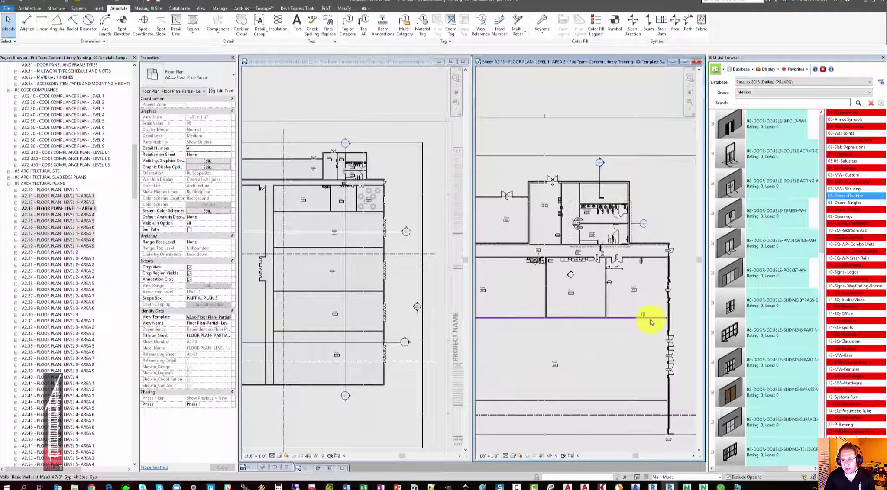
pyautogui.scroll(1, 572, 279)
pyautogui.scroll(3, 572, 279)
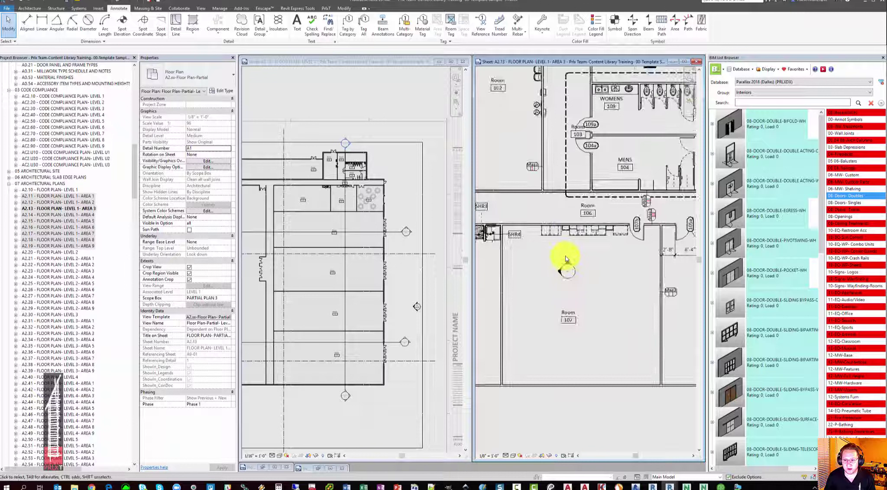
pyautogui.doubleClick(570, 261)
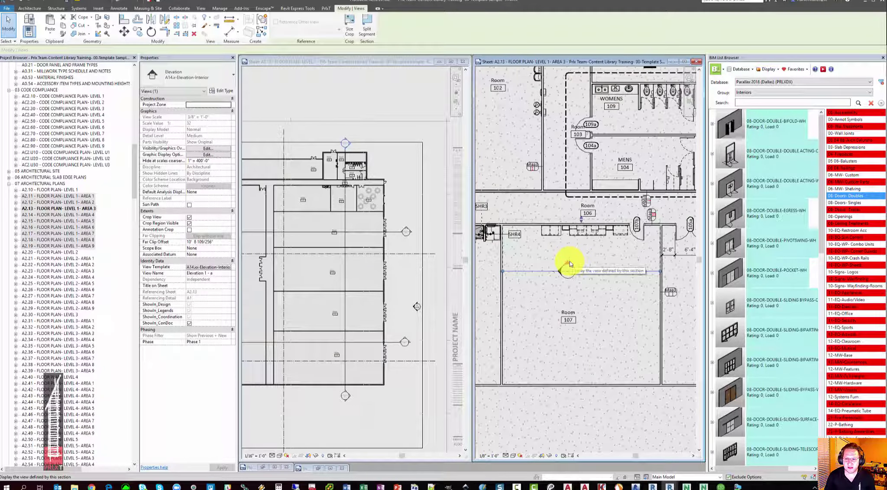
pyautogui.scroll(-2, 603, 281)
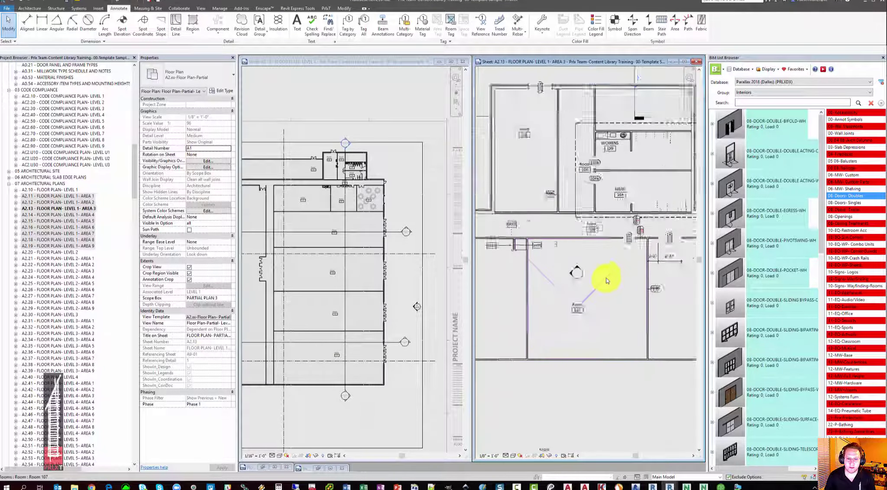
pyautogui.moveTo(573, 253); pyautogui.dragTo(546, 242, button='middle')
pyautogui.scroll(-1, 594, 267)
pyautogui.moveTo(594, 268); pyautogui.dragTo(593, 254, button='middle')
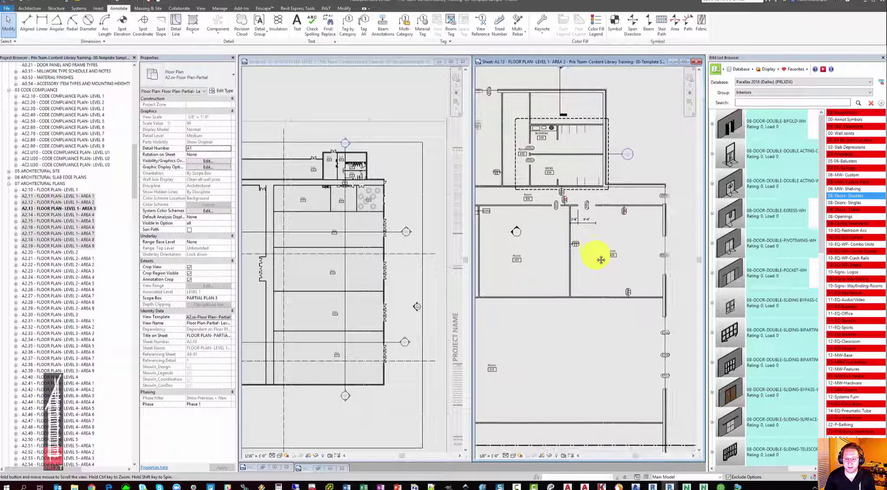
# Step: Reactivate both viewports, then scroll the Project Browser to the Architectural Furniture Plans sheets
pyautogui.click(388, 211)
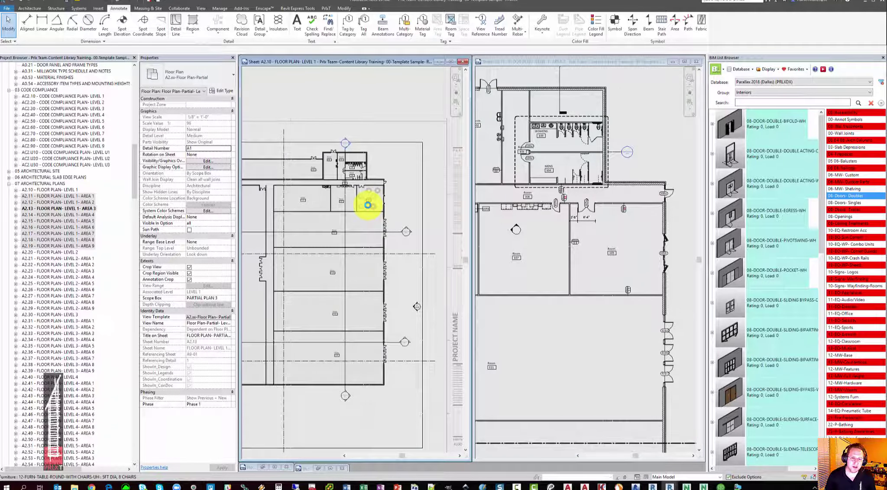
pyautogui.scroll(3, 367, 204)
pyautogui.doubleClick(367, 203)
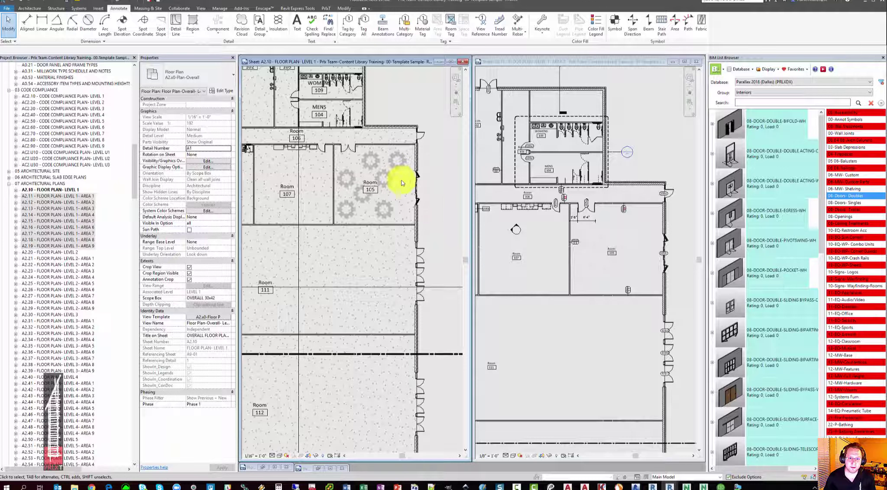
pyautogui.click(624, 237)
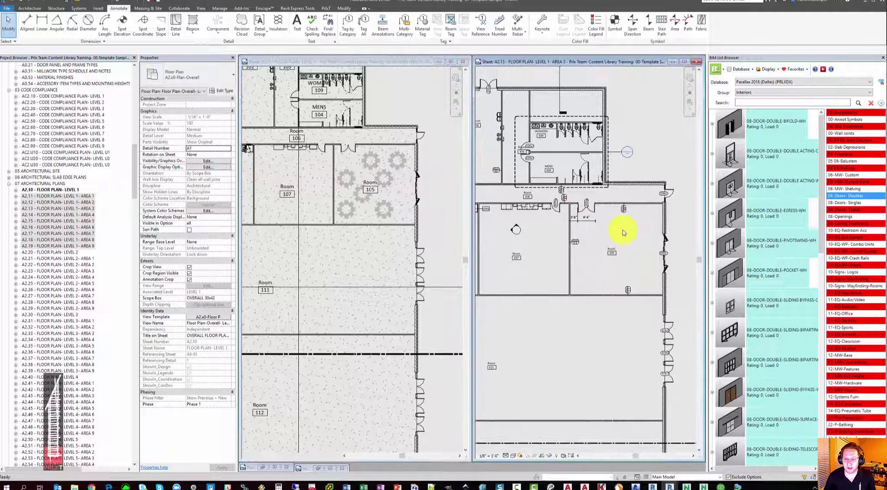
pyautogui.click(576, 258)
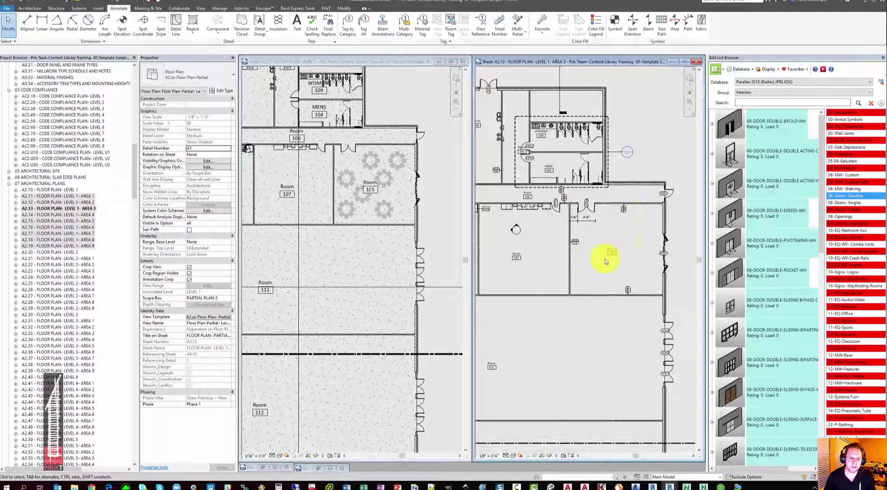
pyautogui.moveTo(136, 150); pyautogui.dragTo(192, 263)
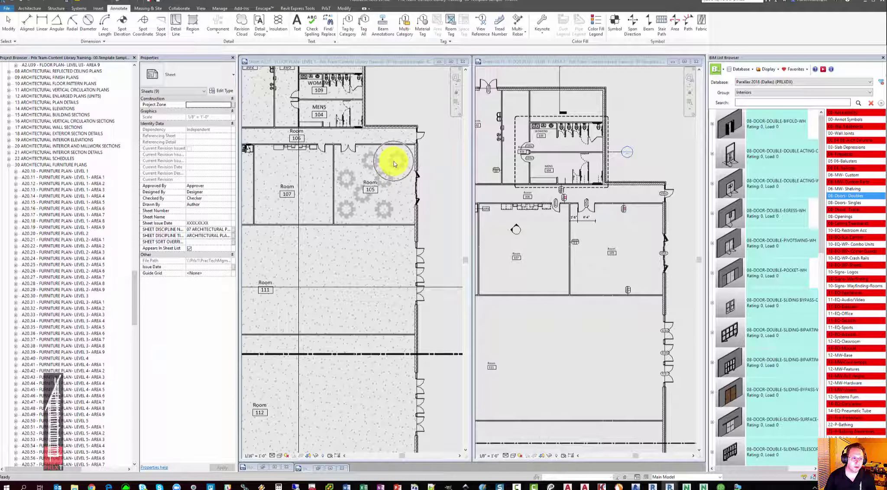
pyautogui.click(80, 191)
pyautogui.doubleClick(79, 191)
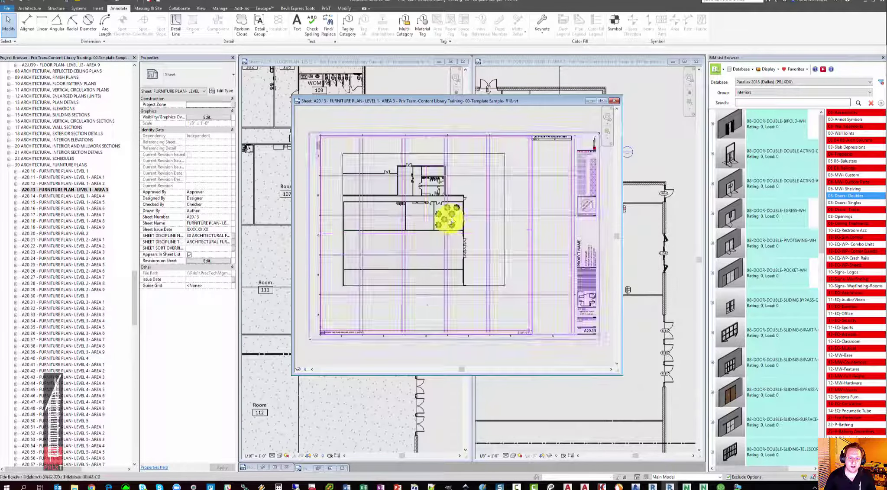
pyautogui.scroll(5, 450, 220)
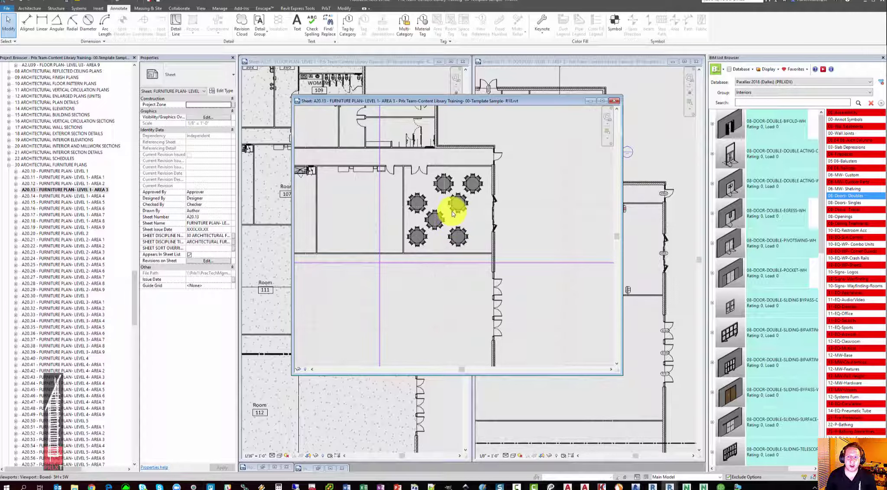
pyautogui.click(616, 101)
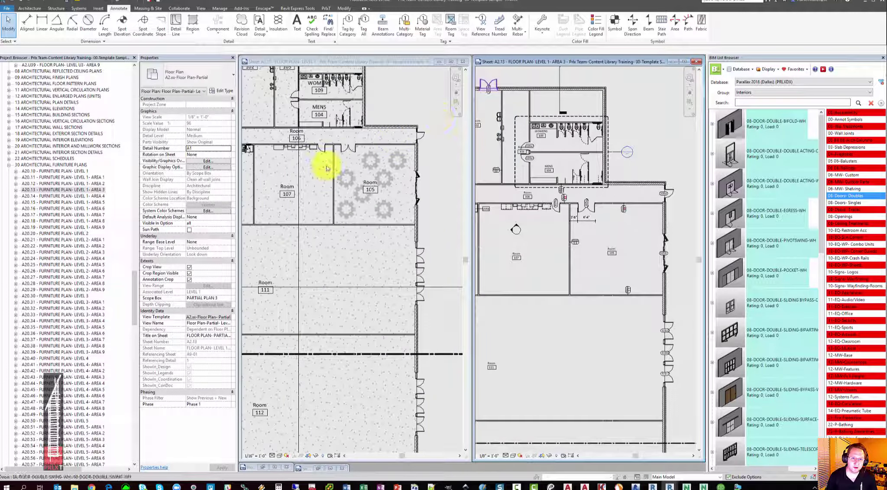
# Step: Zoom and pan the A2.10 overall plan to show Rooms 106 and 107
pyautogui.click(308, 168)
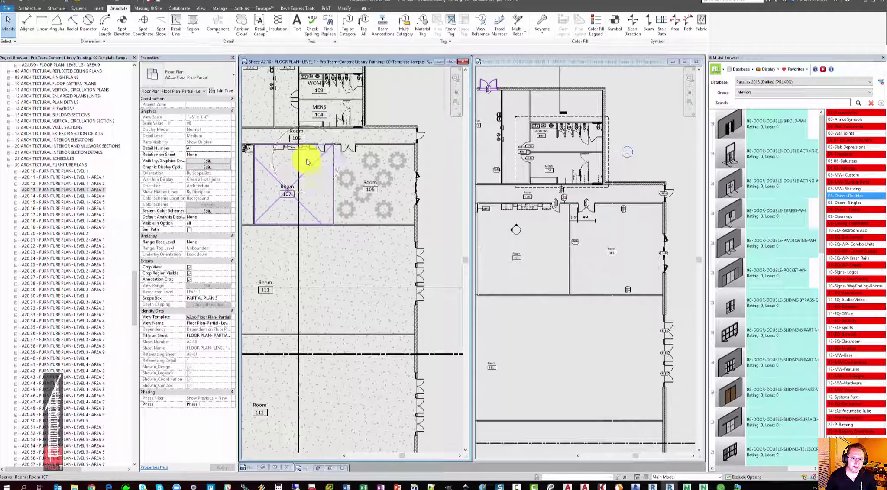
pyautogui.scroll(8, 303, 157)
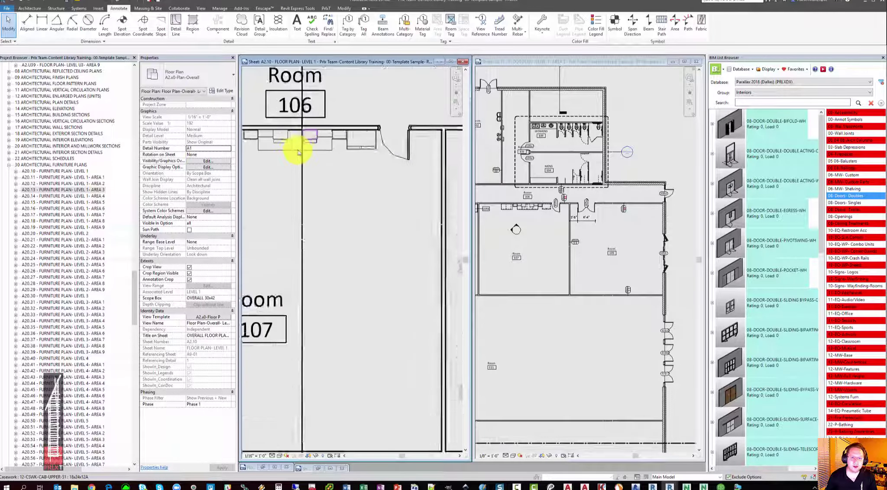
pyautogui.moveTo(375, 184); pyautogui.dragTo(420, 200, button='middle')
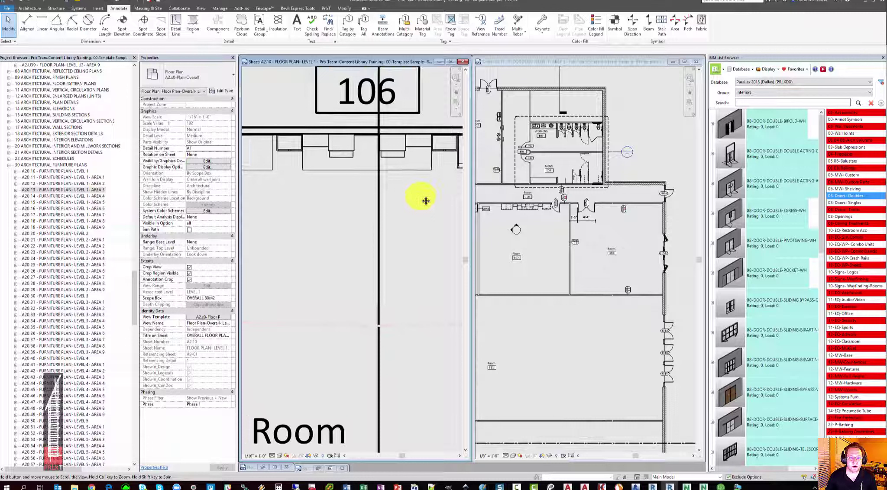
pyautogui.scroll(-1, 415, 195)
pyautogui.scroll(-1, 415, 195)
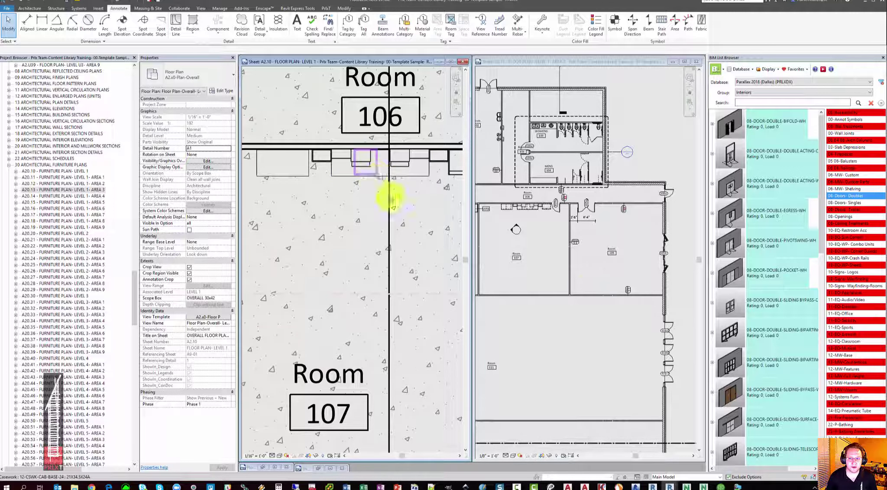
# Step: Zoom around the same rooms in the A2.13 partial plan, then return to A2.10
pyautogui.click(538, 230)
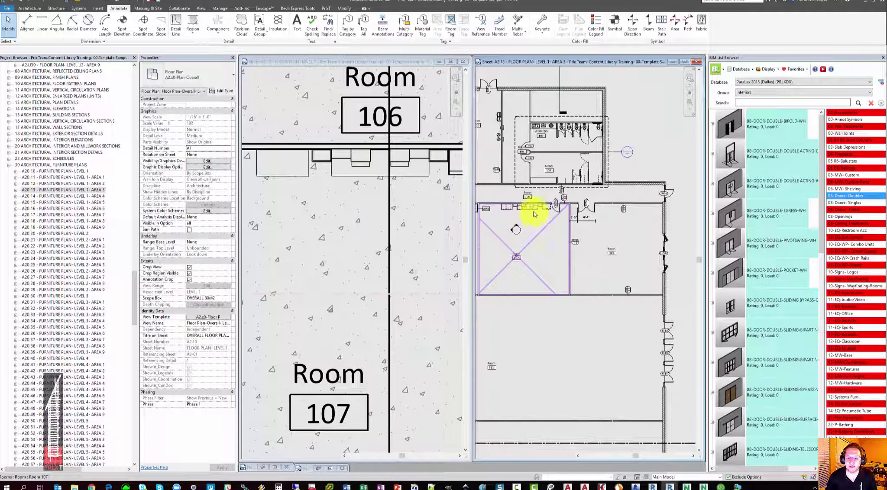
pyautogui.click(533, 212)
pyautogui.scroll(8, 533, 212)
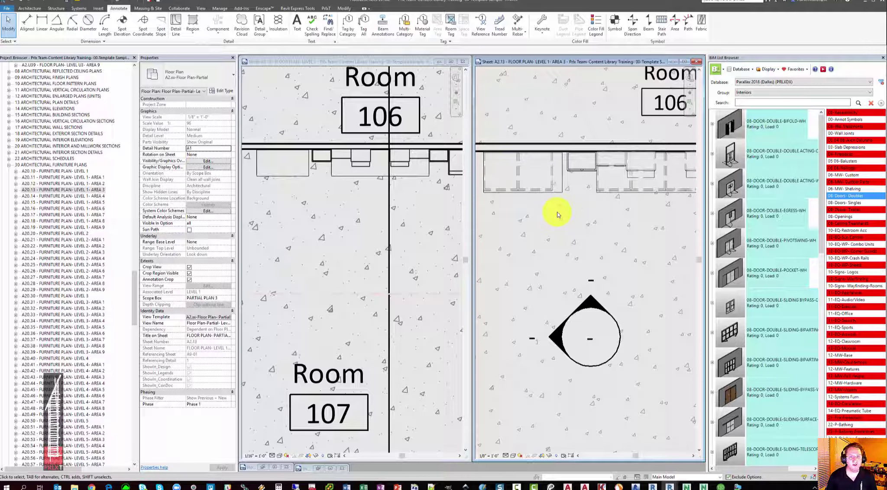
pyautogui.scroll(-7, 557, 212)
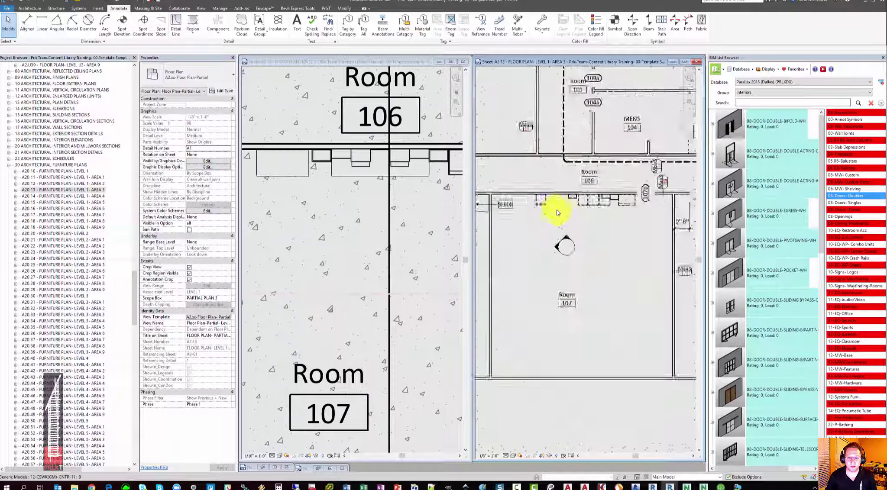
pyautogui.scroll(-5, 556, 210)
pyautogui.click(406, 195)
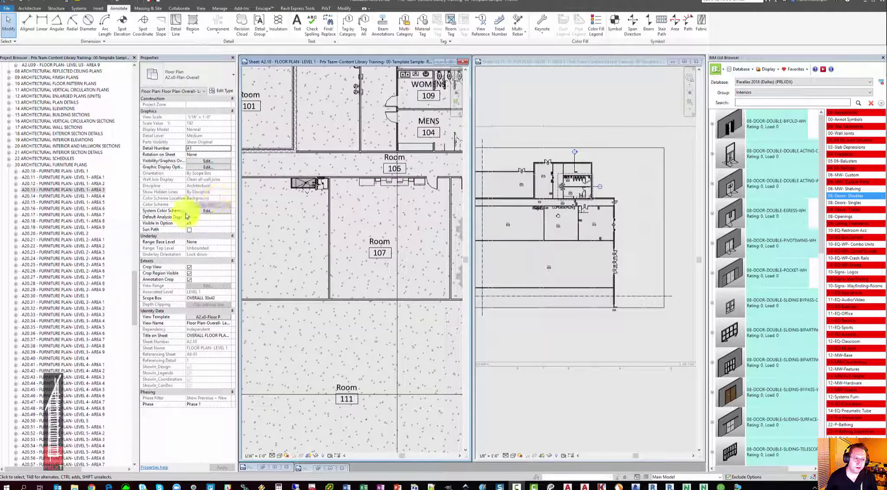
# Step: Expand sheets A2.10 and A2.11 in the browser to see their placed Level 1 plan views
pyautogui.moveTo(134, 303); pyautogui.dragTo(146, 164)
pyautogui.click(51, 178)
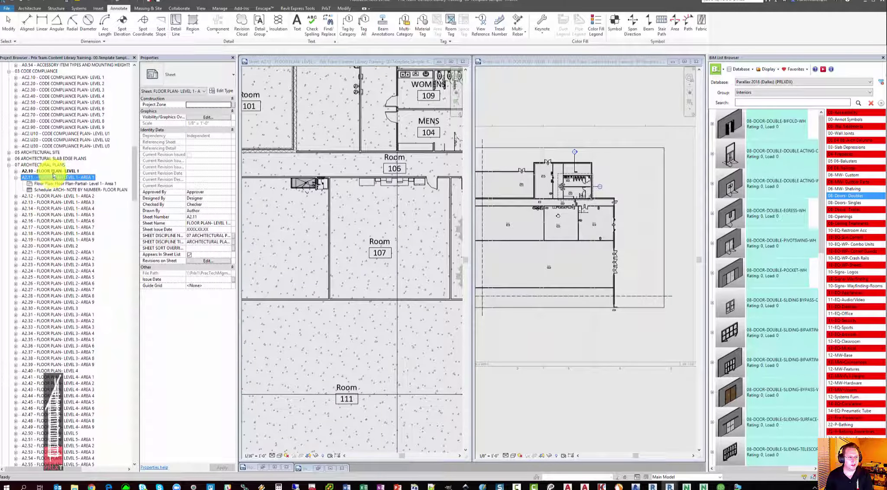
pyautogui.doubleClick(53, 172)
pyautogui.click(82, 191)
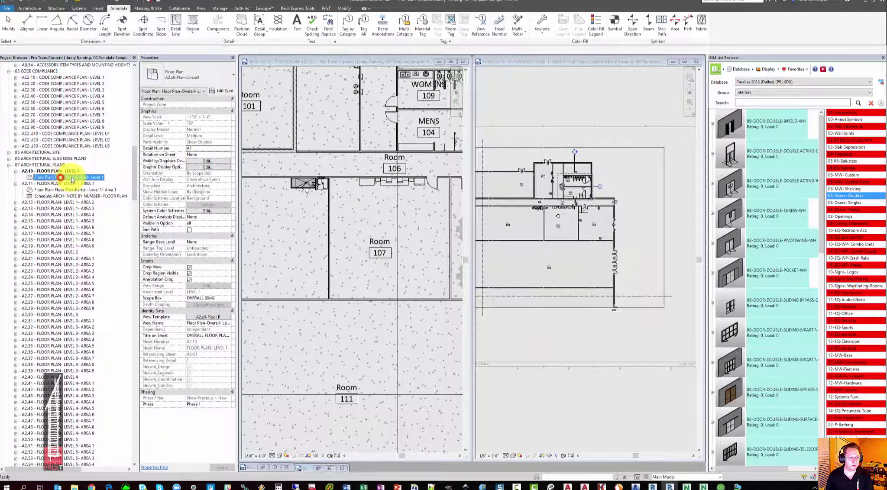
# Step: Set the browser organization to All (by View Types, View Templates (QC))
pyautogui.moveTo(134, 178); pyautogui.dragTo(148, 93)
pyautogui.click(47, 65)
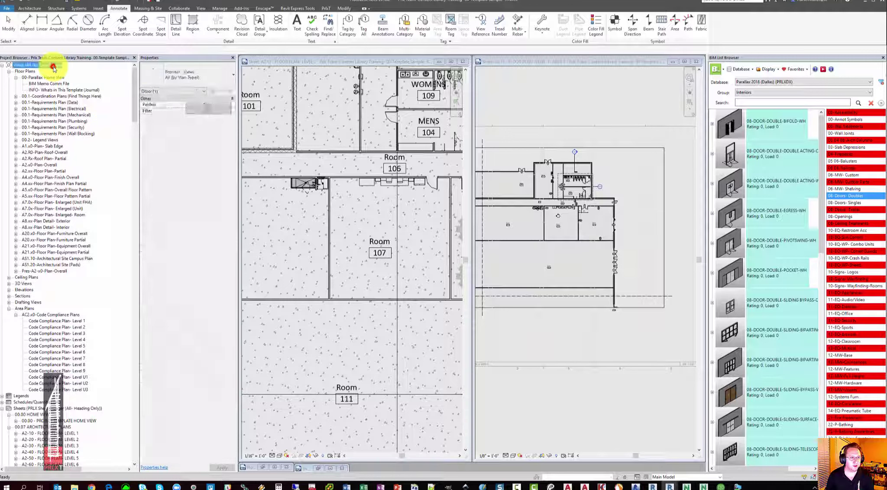
pyautogui.click(170, 78)
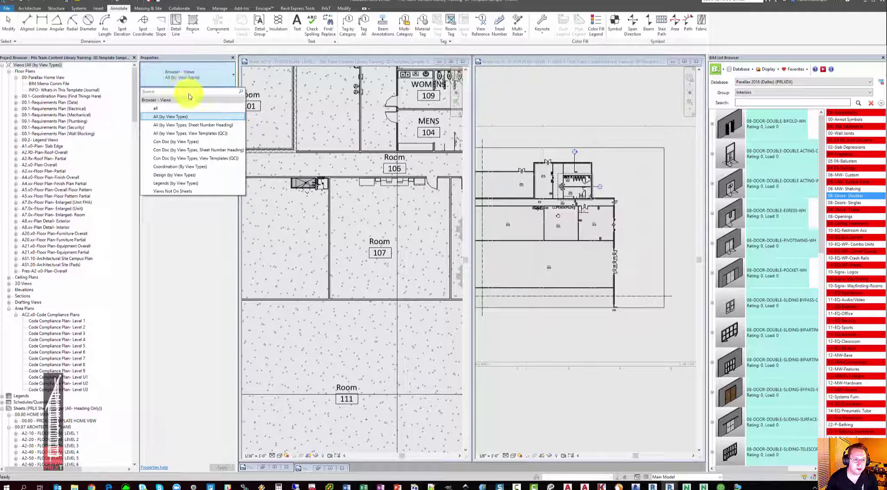
pyautogui.click(197, 134)
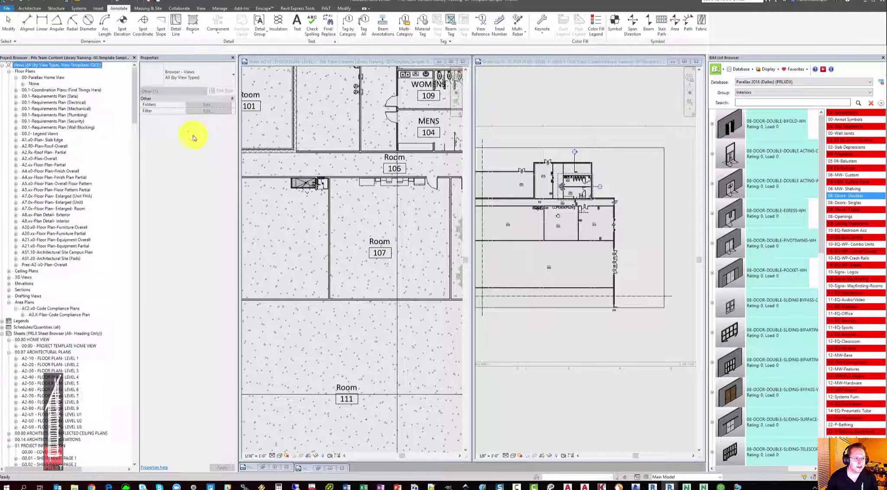
# Step: Expand A2.x0-Floor Plan-Overall and A2.xx-Floor Plan-Partial to list the Level 1 to U3 views
pyautogui.doubleClick(44, 159)
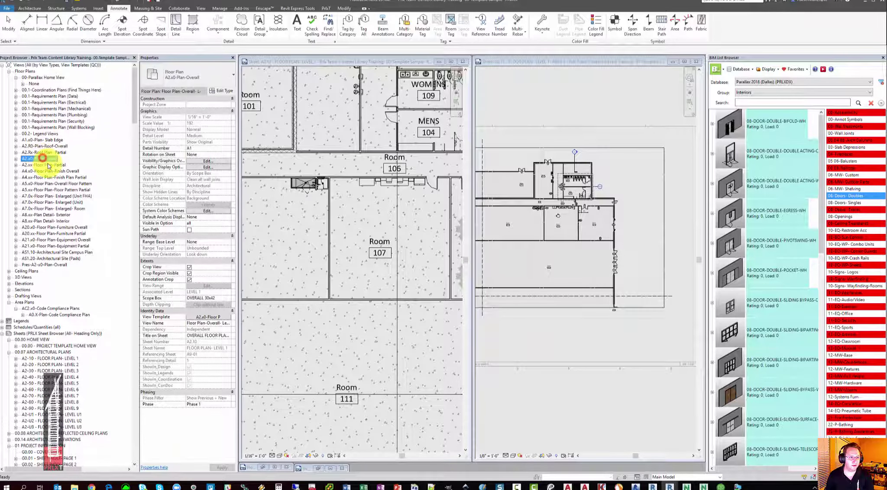
pyautogui.click(58, 165)
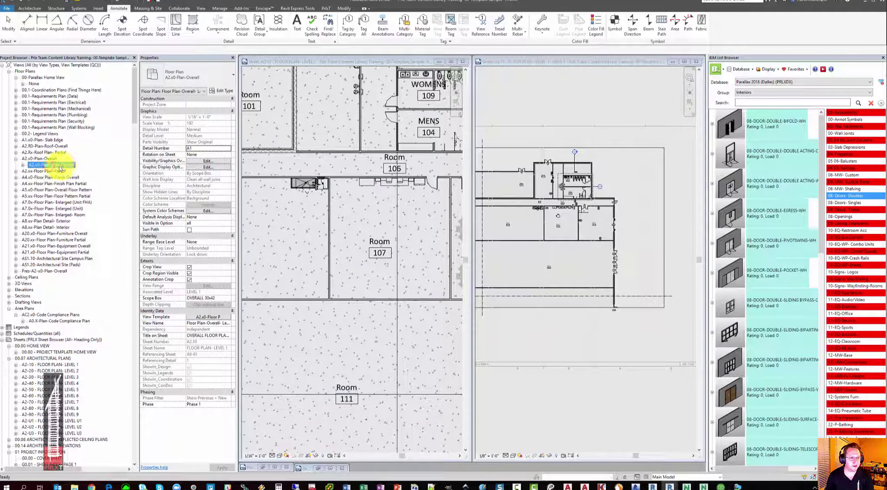
pyautogui.doubleClick(70, 167)
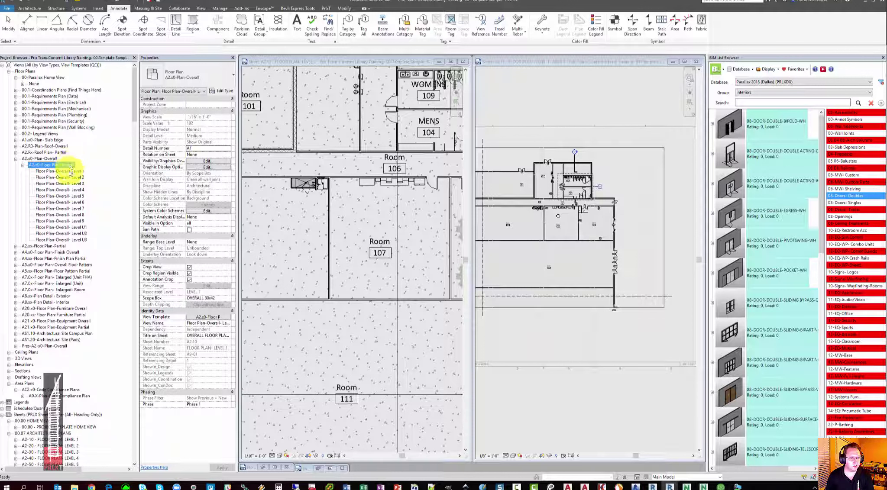
pyautogui.doubleClick(33, 246)
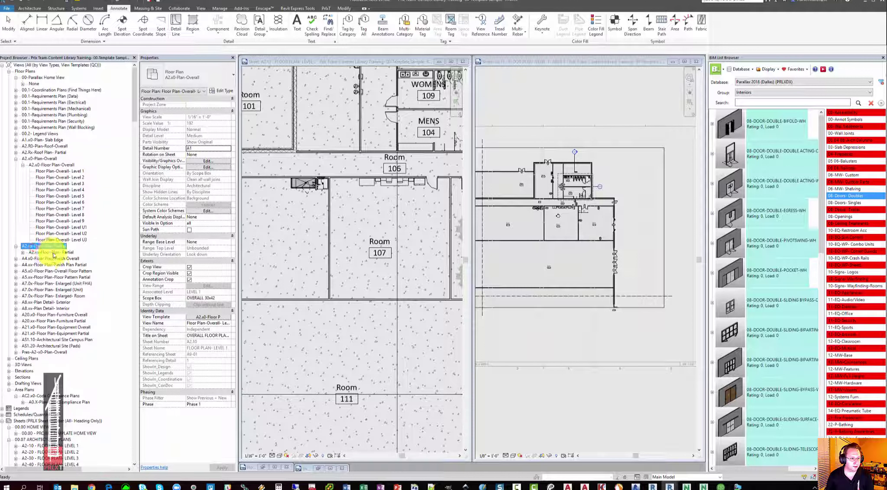
pyautogui.doubleClick(52, 252)
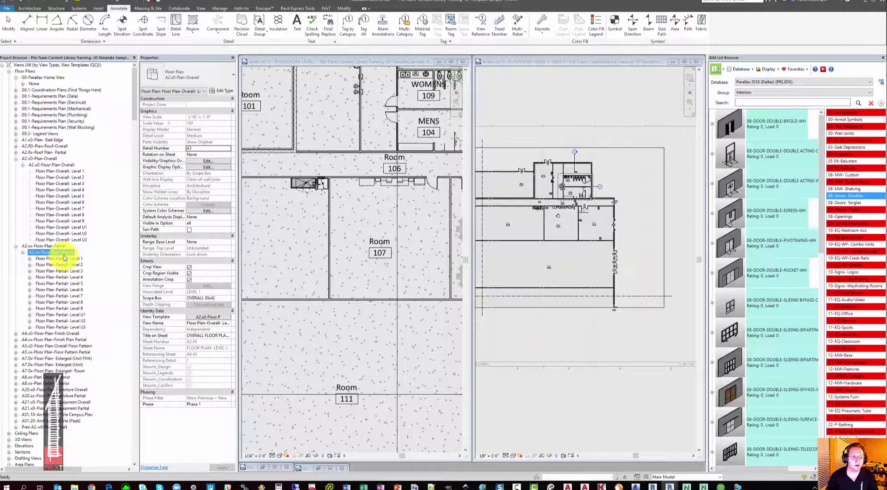
# Step: Open Manage View Templates and enlarge the dialog to show more templates and parameters
pyautogui.click(202, 9)
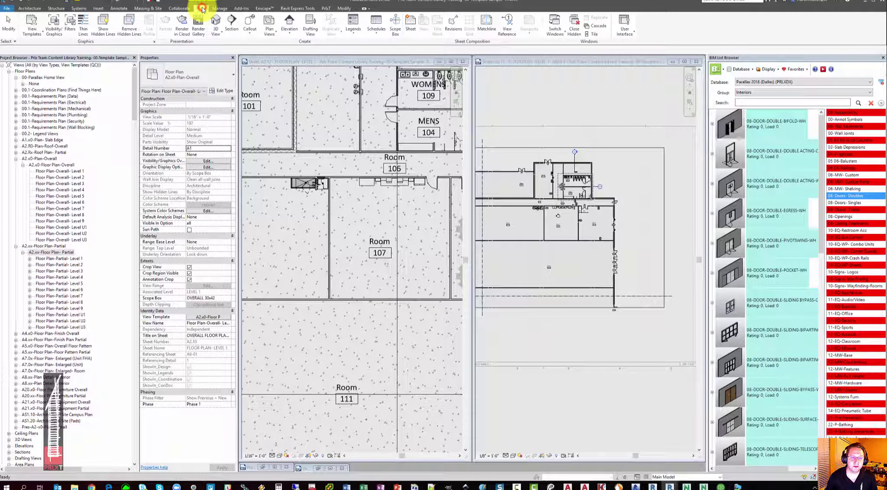
pyautogui.click(29, 26)
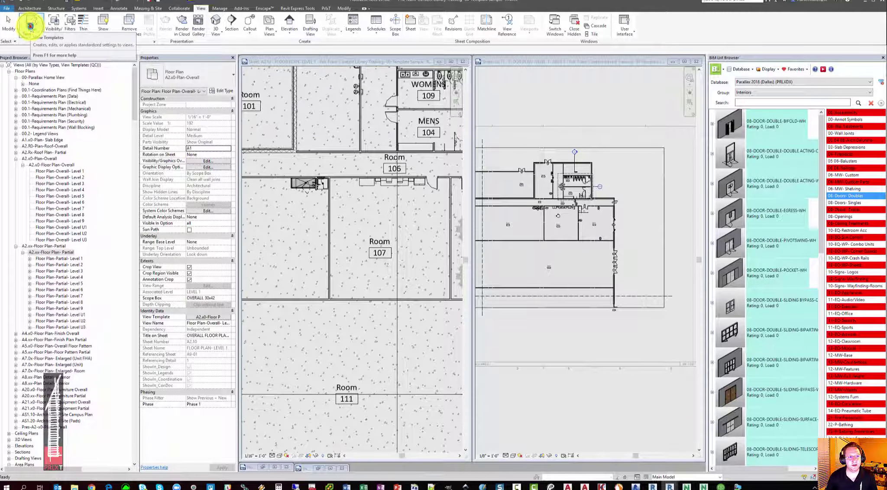
pyautogui.click(45, 78)
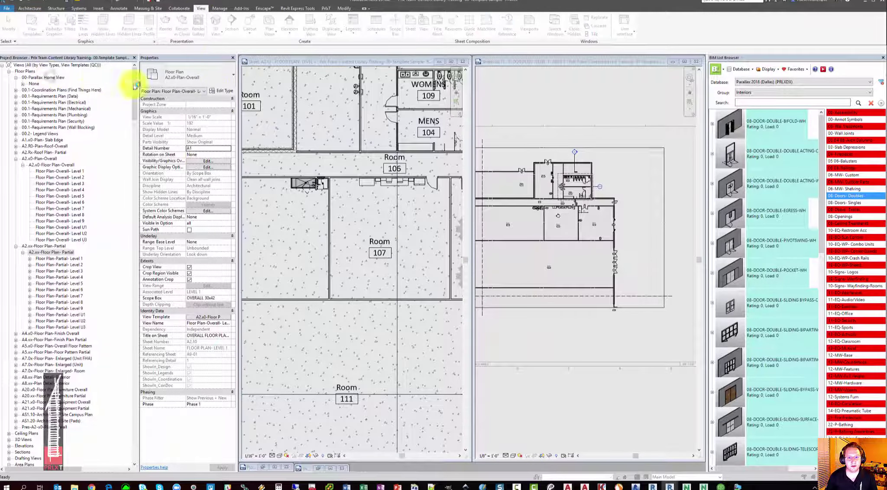
pyautogui.click(352, 204)
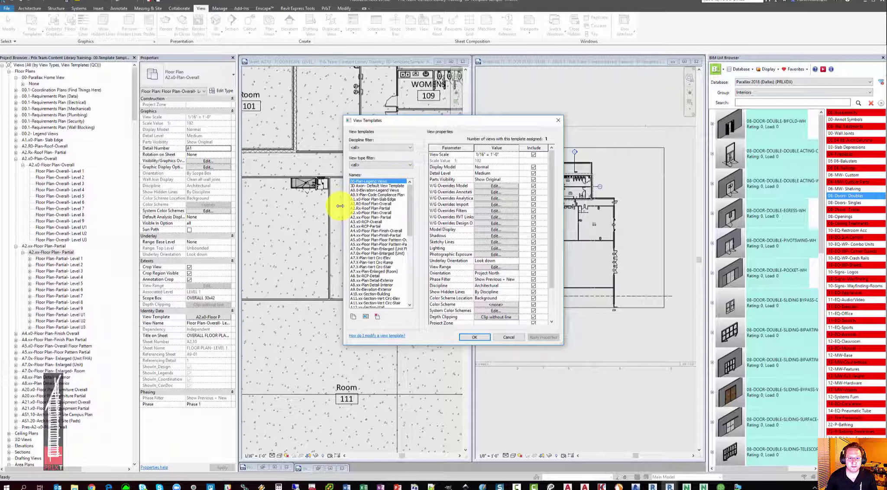
pyautogui.moveTo(340, 206); pyautogui.dragTo(283, 206)
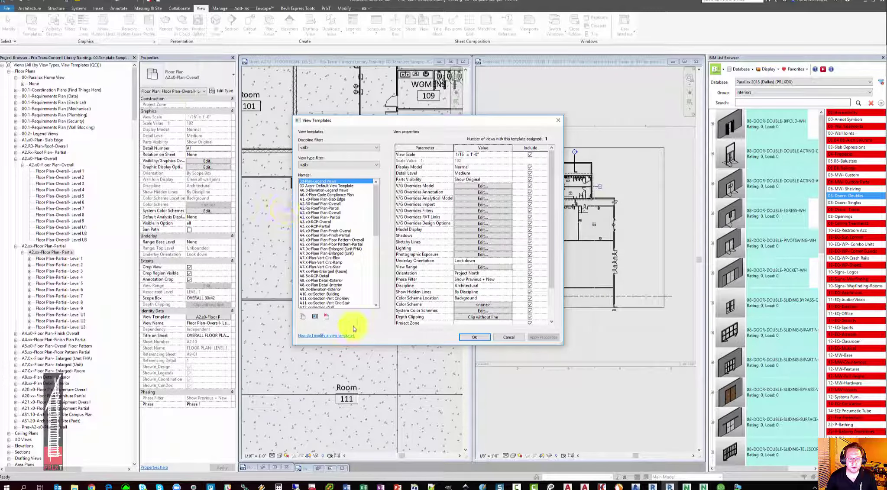
pyautogui.moveTo(372, 349); pyautogui.dragTo(375, 402)
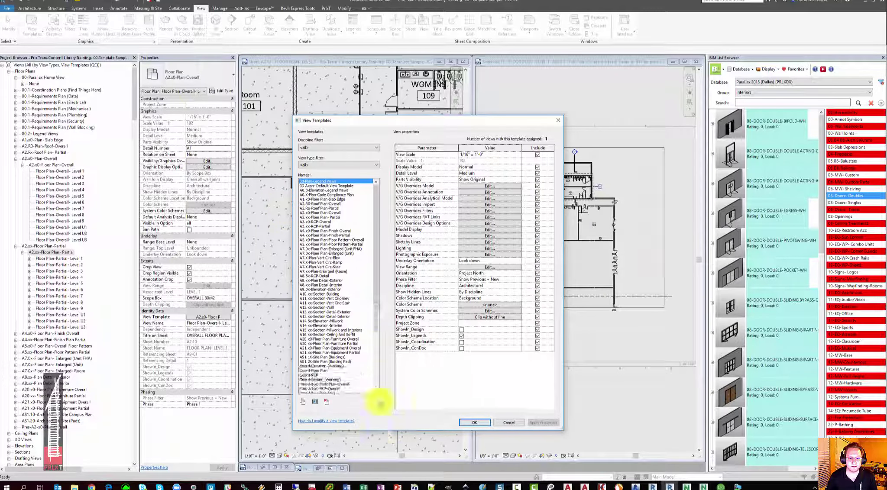
pyautogui.moveTo(352, 117); pyautogui.dragTo(336, 57)
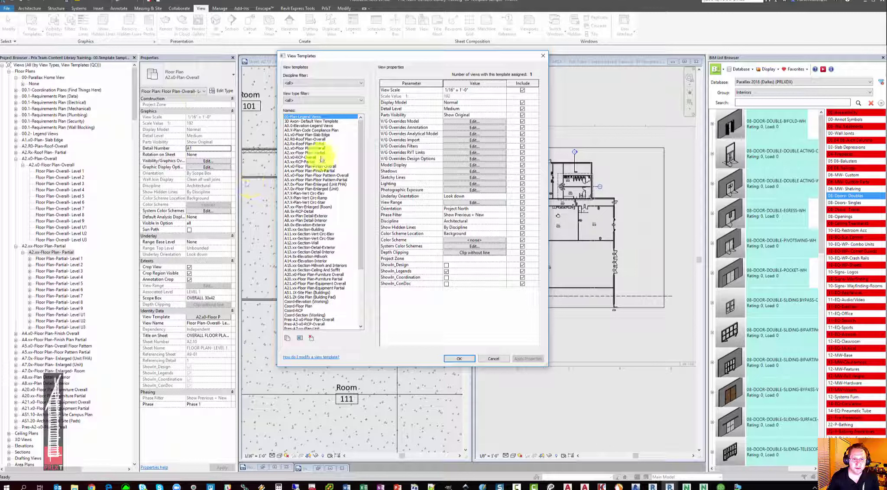
# Step: Check the A2.x0-Floor Plan-Overall scale, then select the A2.xx-Floor Plan-Partial template
pyautogui.click(311, 148)
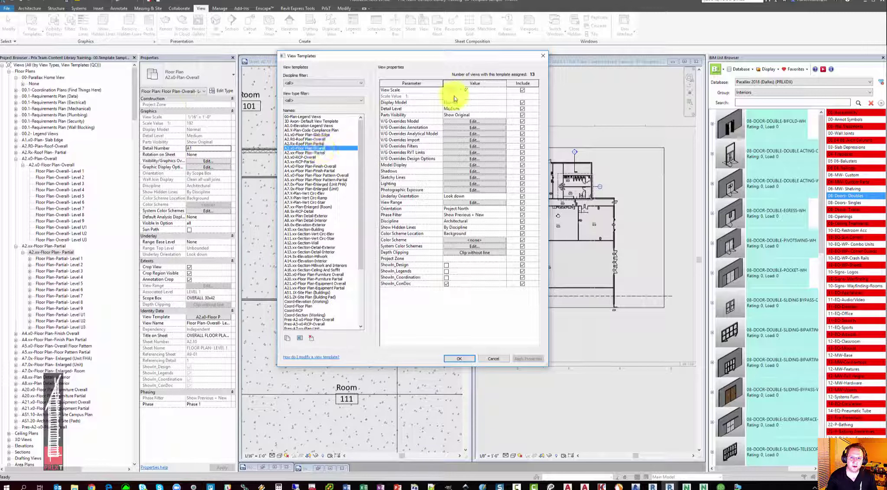
pyautogui.click(468, 90)
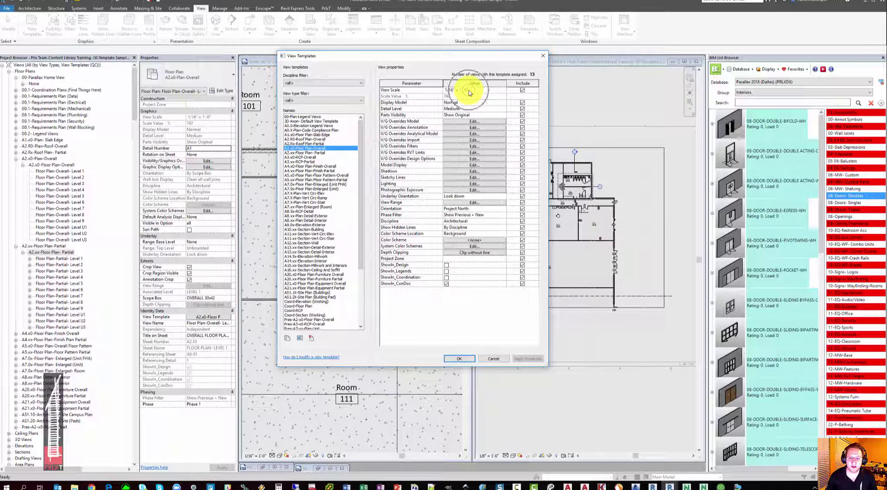
pyautogui.click(321, 153)
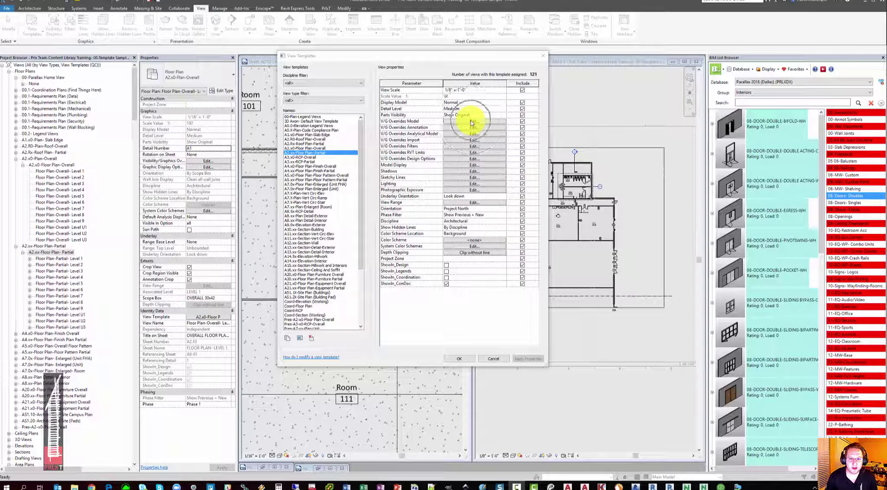
# Step: Review the Partial template's INCLUDE_FURNISHINGS filter override in V/G Overrides, then cancel
pyautogui.click(471, 123)
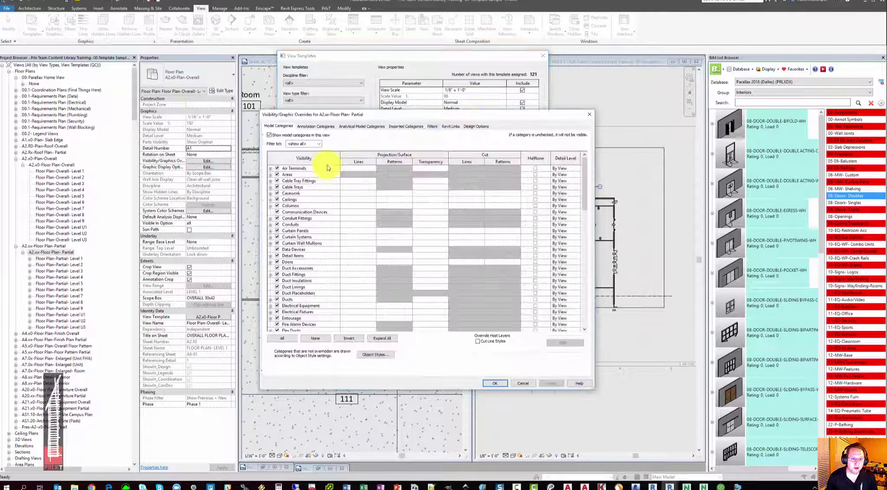
pyautogui.moveTo(341, 115); pyautogui.dragTo(338, 89)
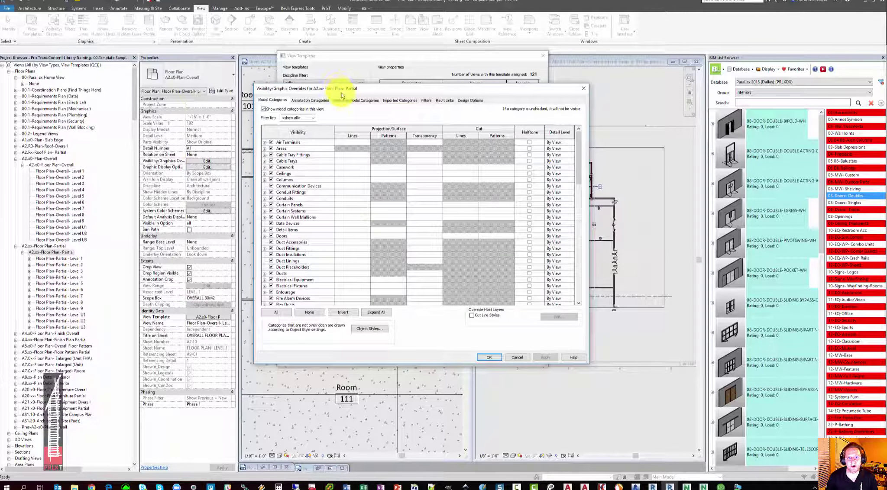
pyautogui.click(429, 101)
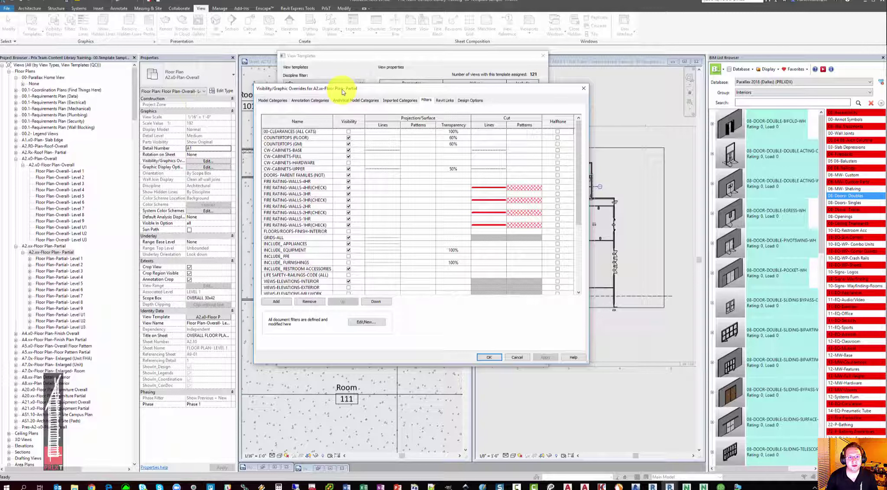
pyautogui.click(273, 262)
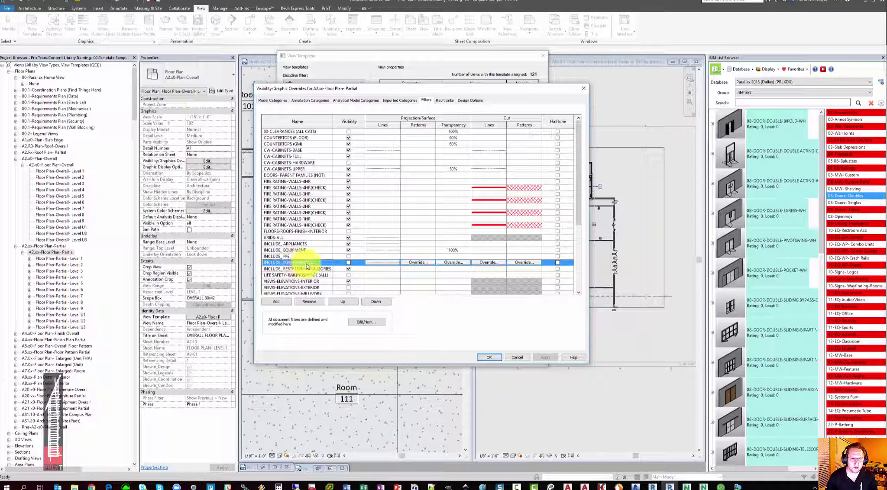
pyautogui.click(517, 357)
# Step: Inspect the Overall template's INCLUDE_FURNISHINGS and CW-CABINETS-FEATURES filter overrides, then cancel
pyautogui.click(319, 148)
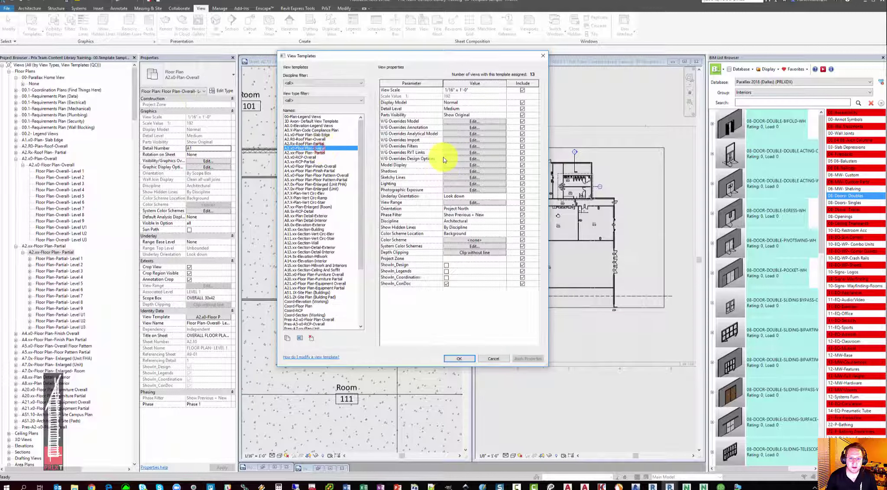
pyautogui.click(468, 146)
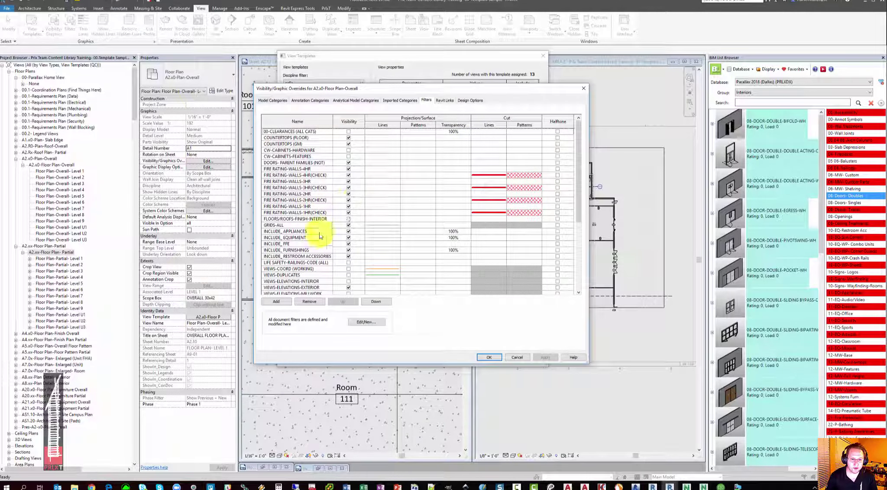
pyautogui.click(314, 249)
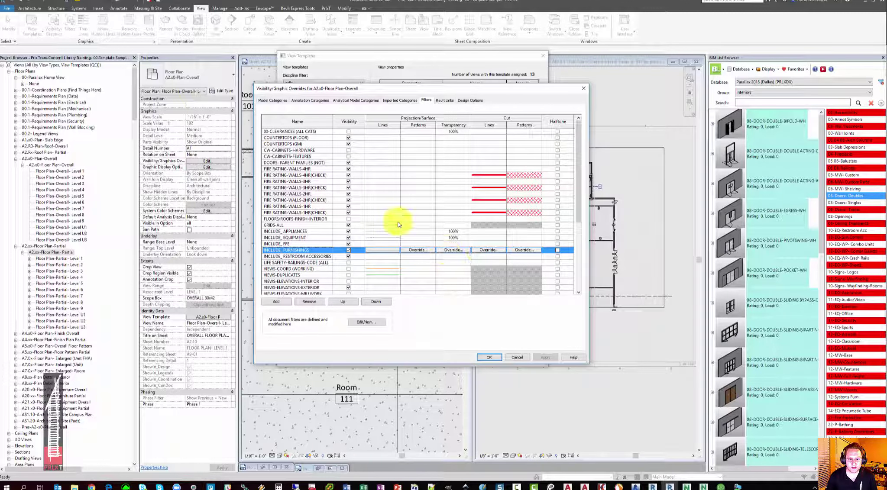
pyautogui.click(309, 155)
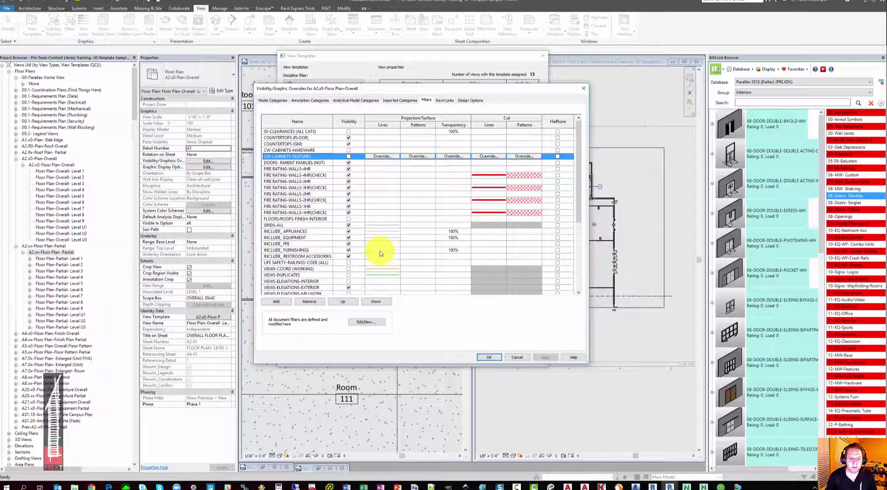
pyautogui.click(518, 357)
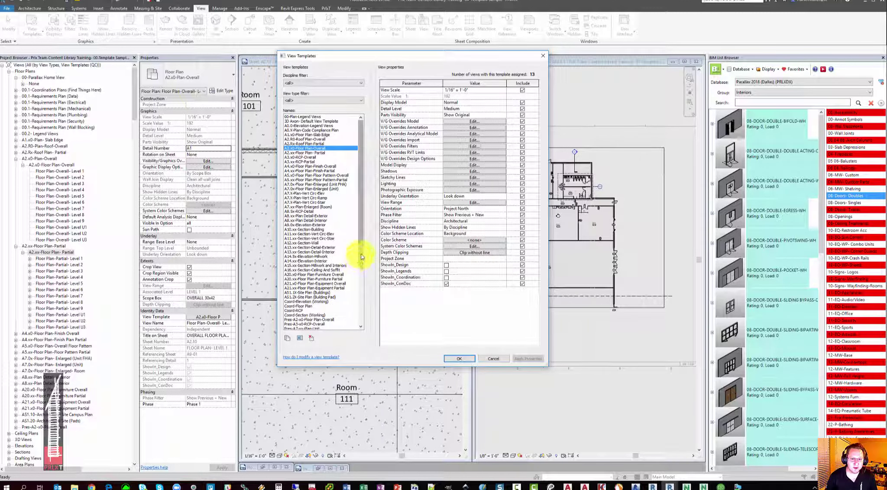
# Step: Review the A20.xx-Floor Plan-Furniture Partial filters and cancel out of both dialogs
pyautogui.moveTo(361, 257); pyautogui.dragTo(363, 260)
pyautogui.click(327, 274)
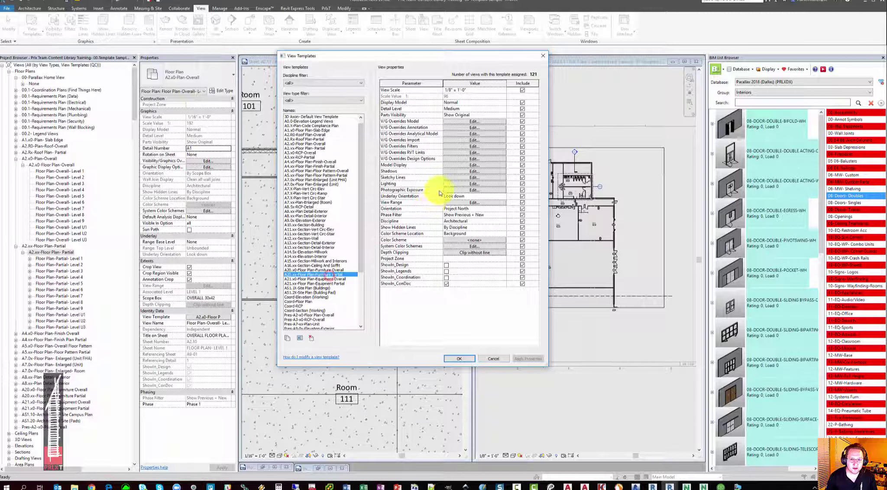
pyautogui.click(470, 145)
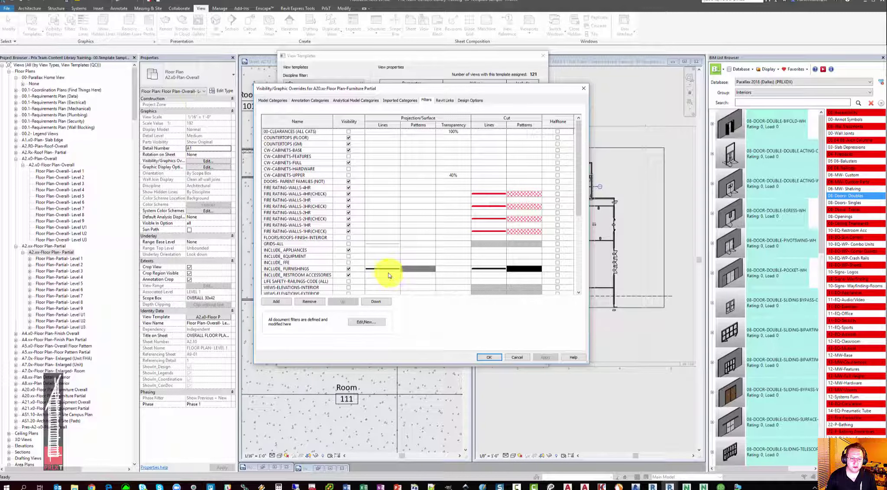
pyautogui.click(516, 359)
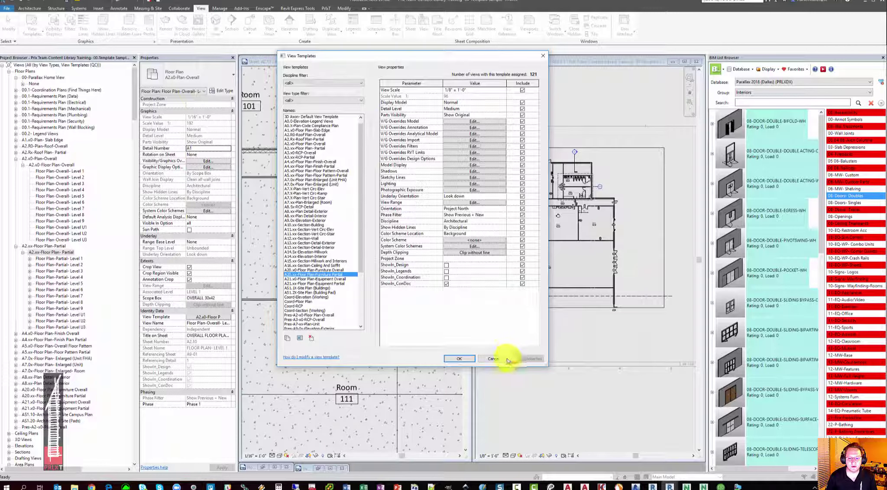
pyautogui.click(498, 359)
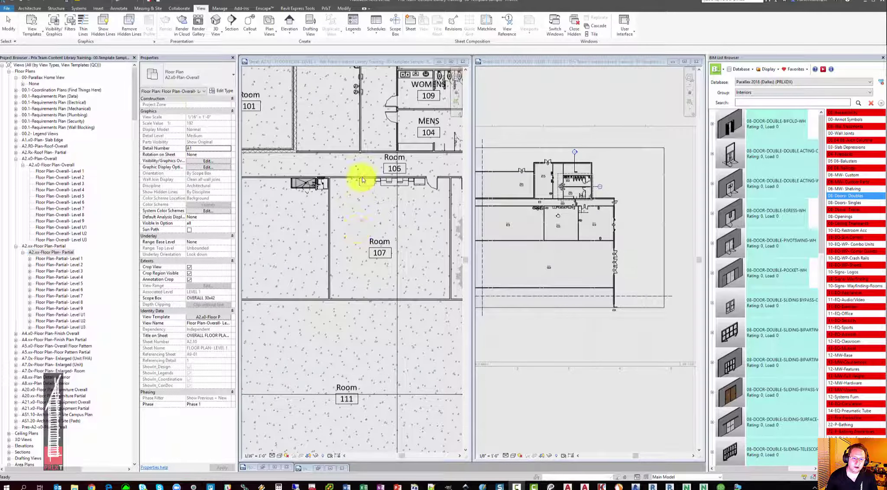
# Step: From sheet A2.13, open Manage View Templates and edit the A2.xx-Floor Plan-Partial filters
pyautogui.click(524, 159)
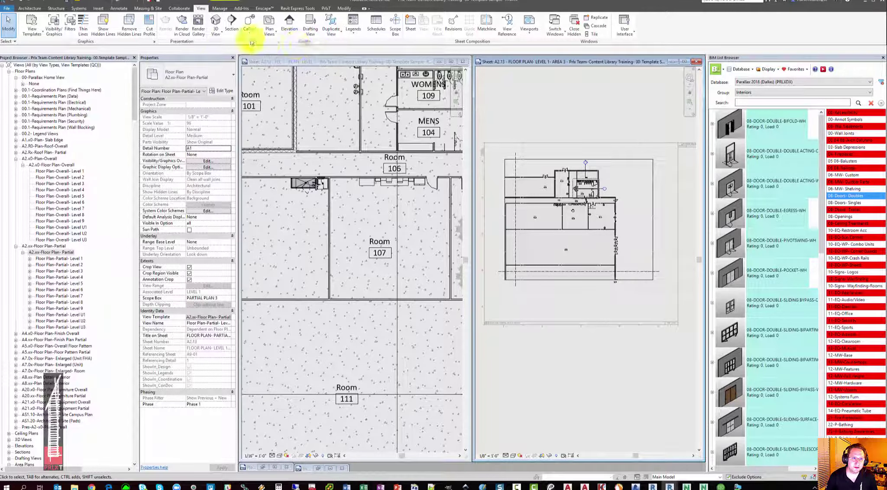
pyautogui.click(32, 26)
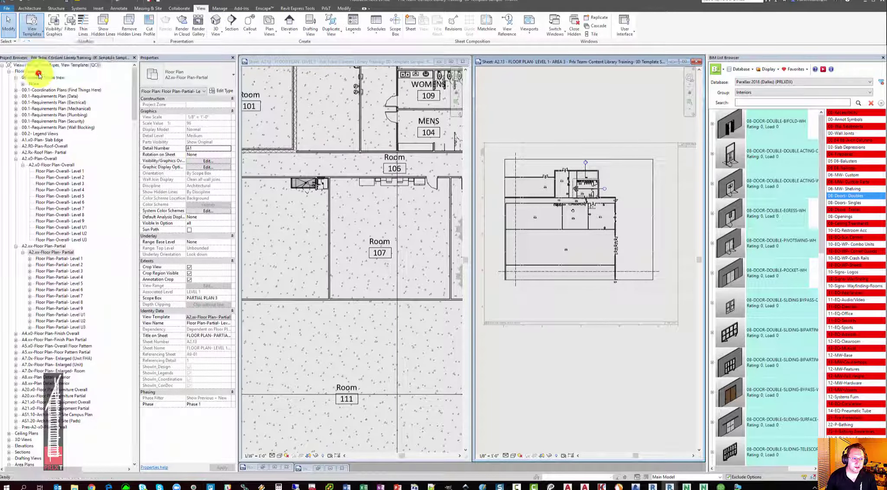
pyautogui.click(43, 76)
pyautogui.moveTo(348, 57); pyautogui.dragTo(361, 69)
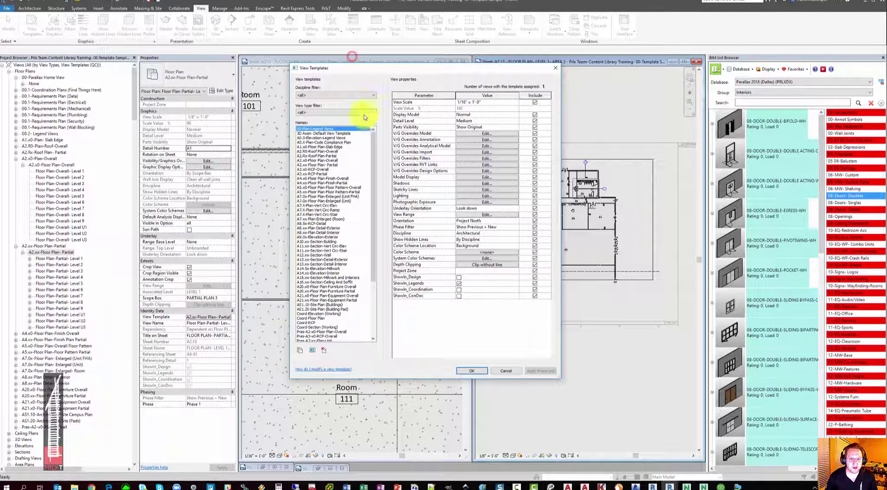
pyautogui.click(325, 165)
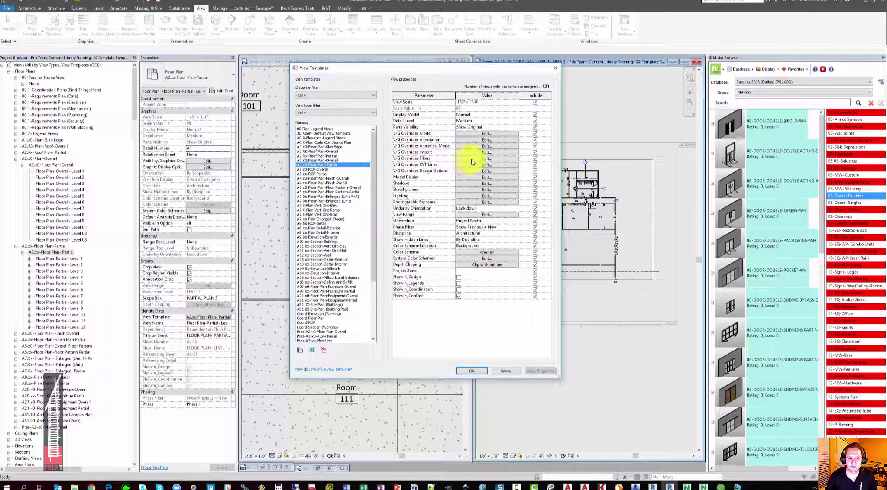
pyautogui.click(472, 159)
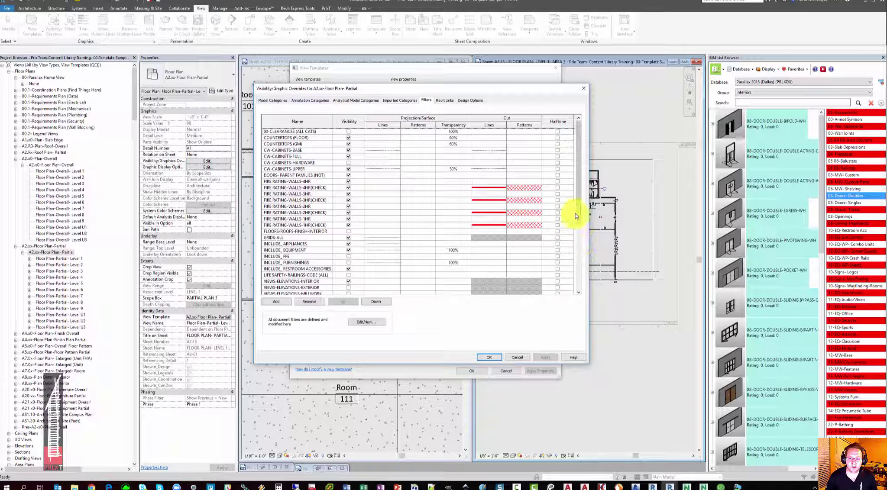
# Step: Inspect the fire-rating wall and cabinet filters and toggle 00-CLEARANCES (ALL CATS) visibility
pyautogui.click(297, 182)
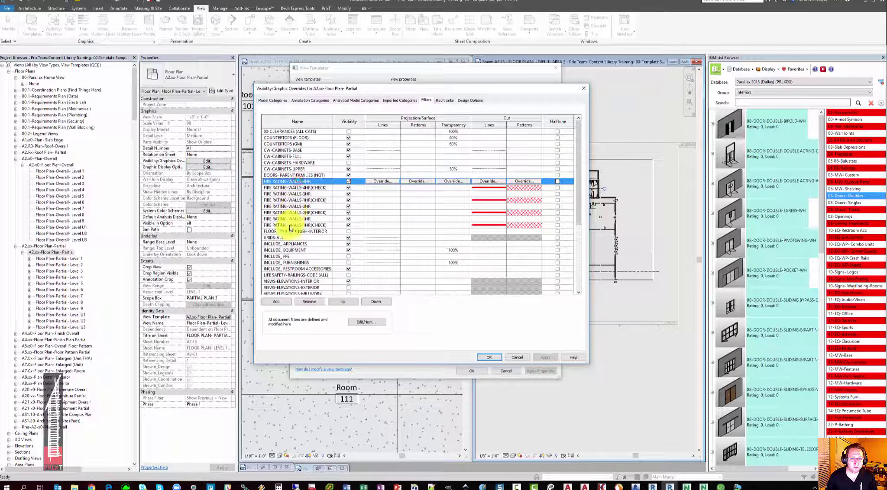
pyautogui.click(289, 225)
pyautogui.click(283, 181)
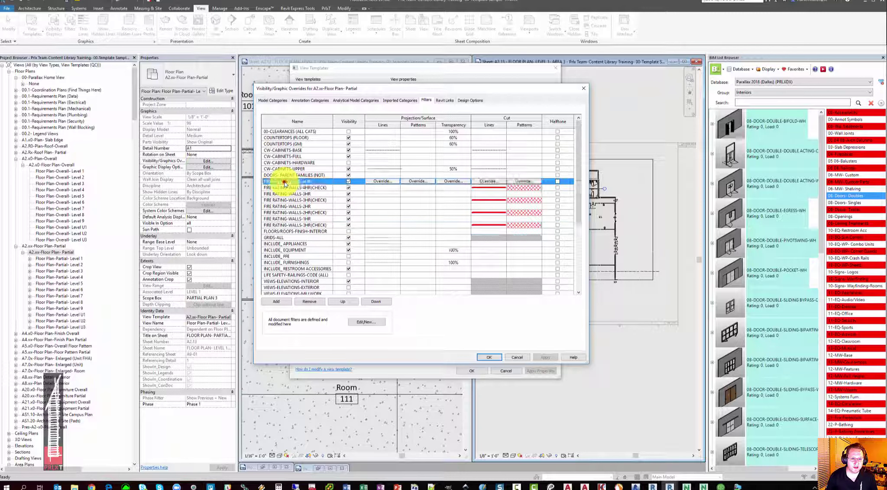
pyautogui.click(286, 219)
pyautogui.click(279, 150)
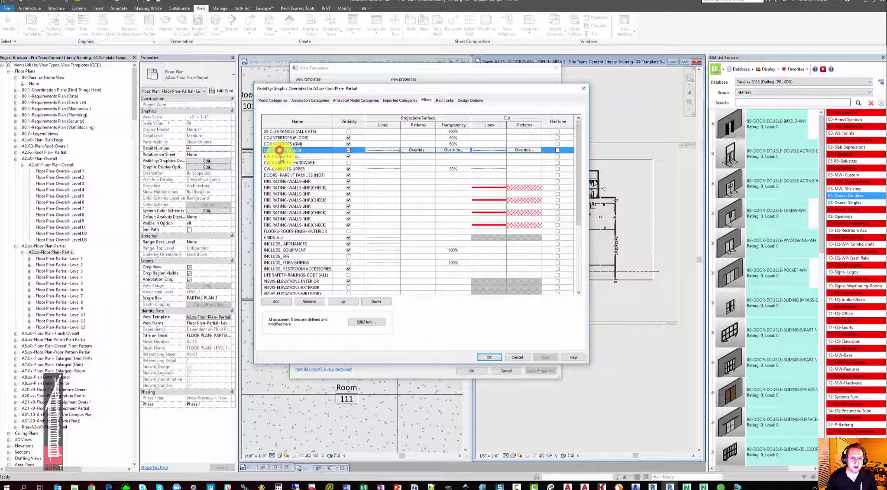
pyautogui.click(280, 157)
pyautogui.click(281, 168)
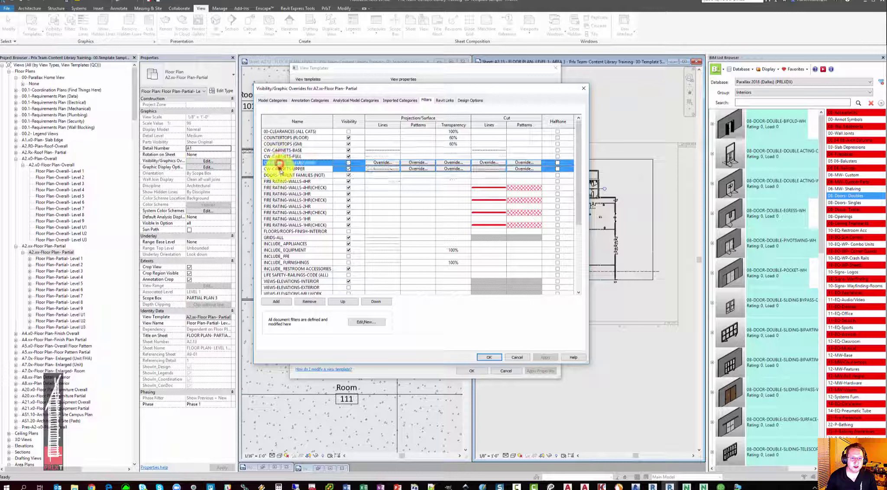
pyautogui.click(281, 131)
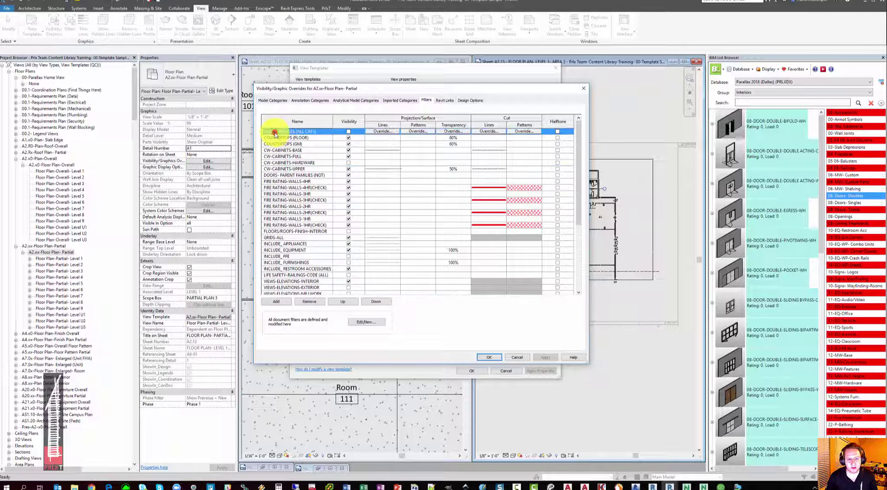
pyautogui.click(347, 132)
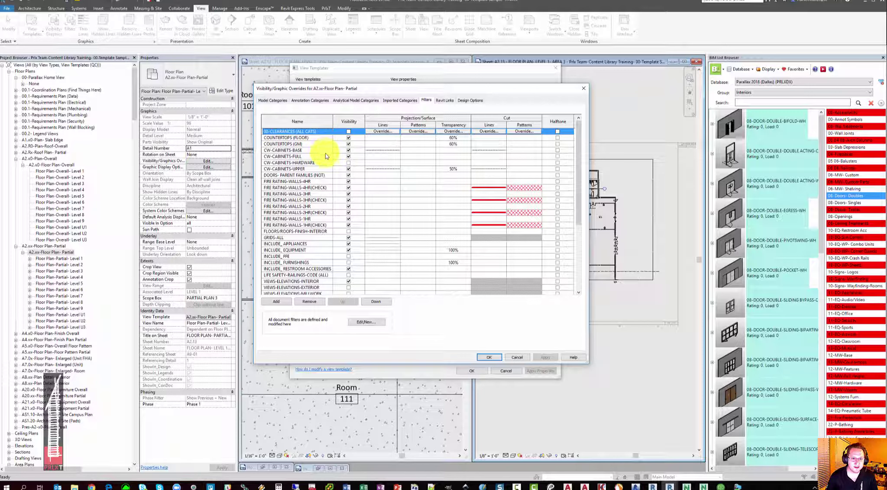
# Step: Compare the VIEWS-SECTIONS-BUILDING and VIEWS-SECTIONS-WALL filter overrides, then cancel both dialogs
pyautogui.scroll(-5, 303, 228)
pyautogui.scroll(-2, 304, 228)
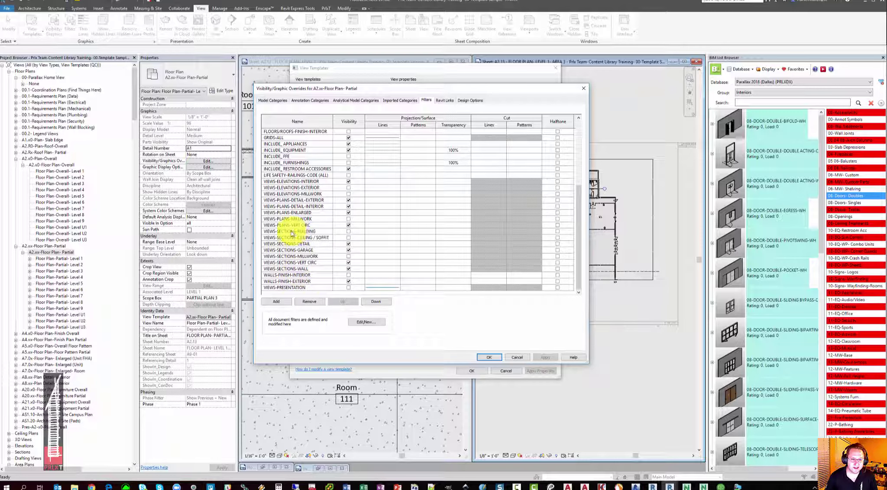
pyautogui.click(324, 232)
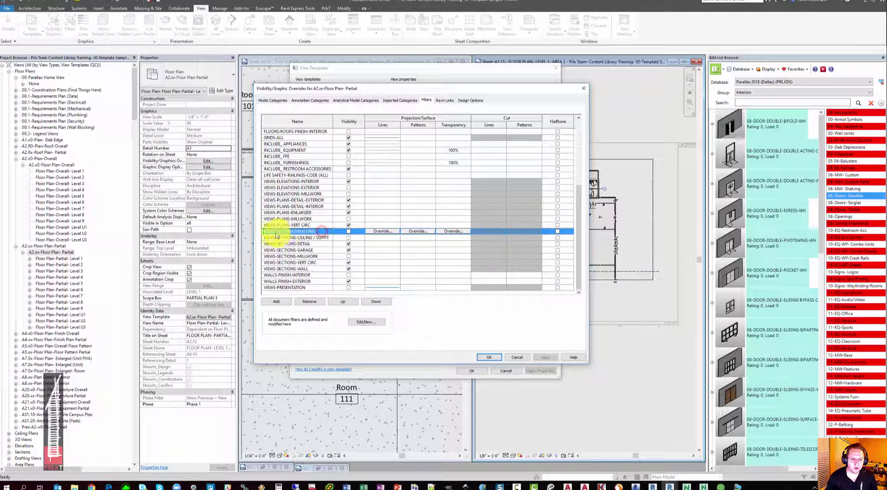
pyautogui.click(288, 268)
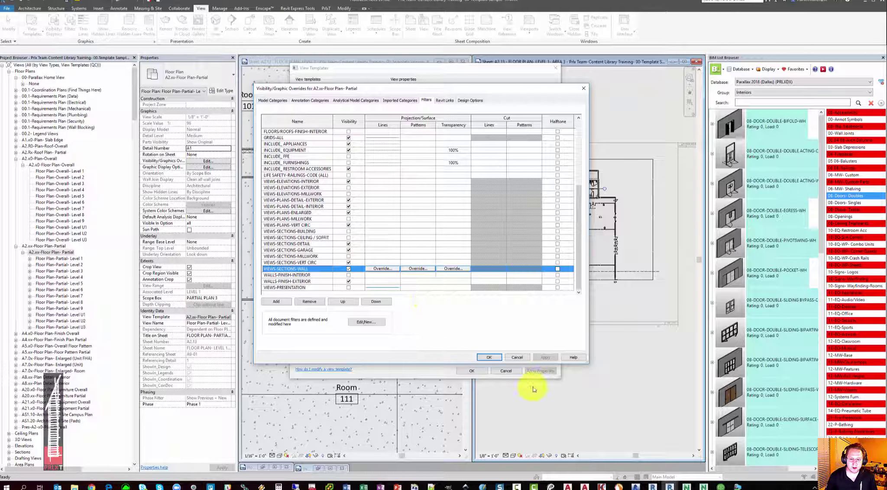
pyautogui.click(517, 357)
pyautogui.click(507, 371)
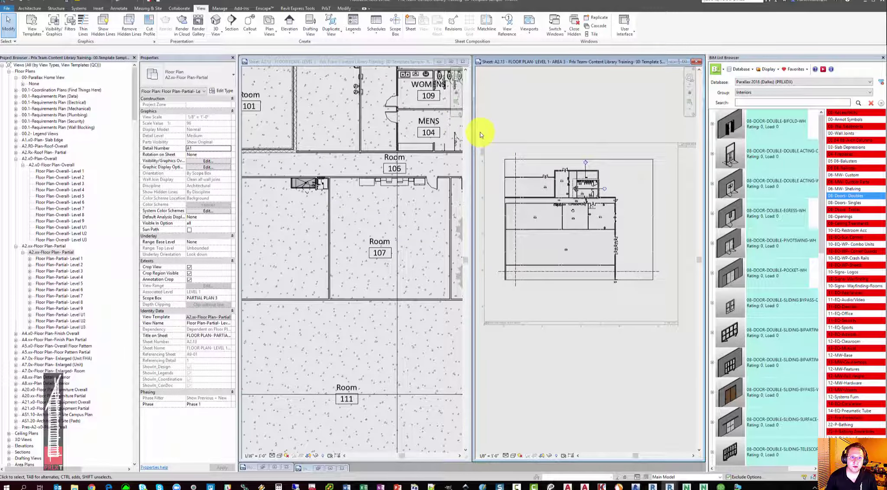
# Step: Cancel a new floor plan after browsing its view types, then maximize the A2.13 sheet window
pyautogui.click(270, 30)
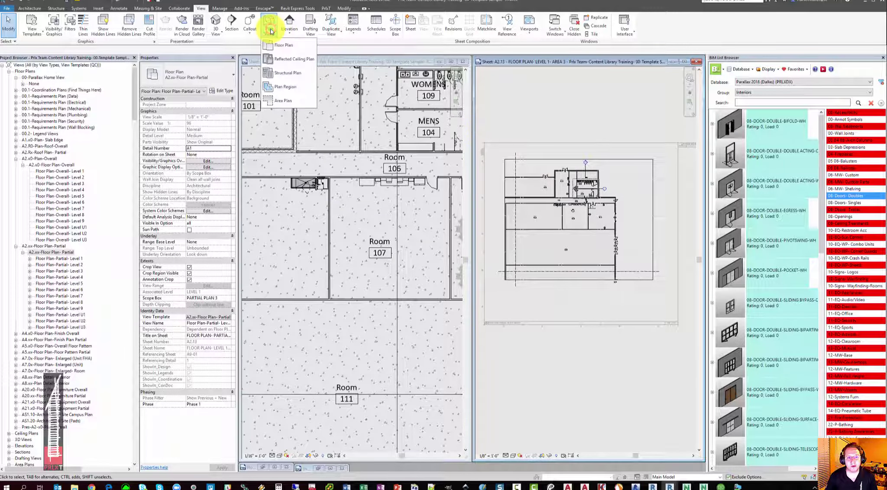
pyautogui.click(277, 45)
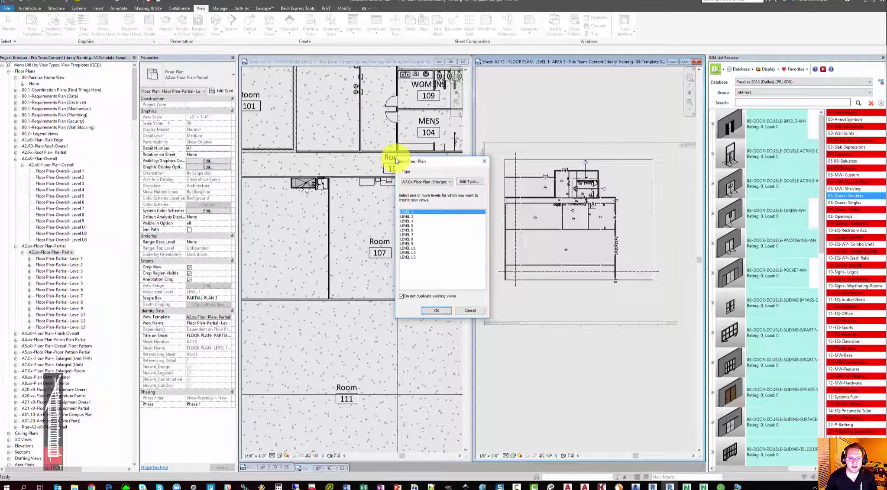
pyautogui.click(426, 181)
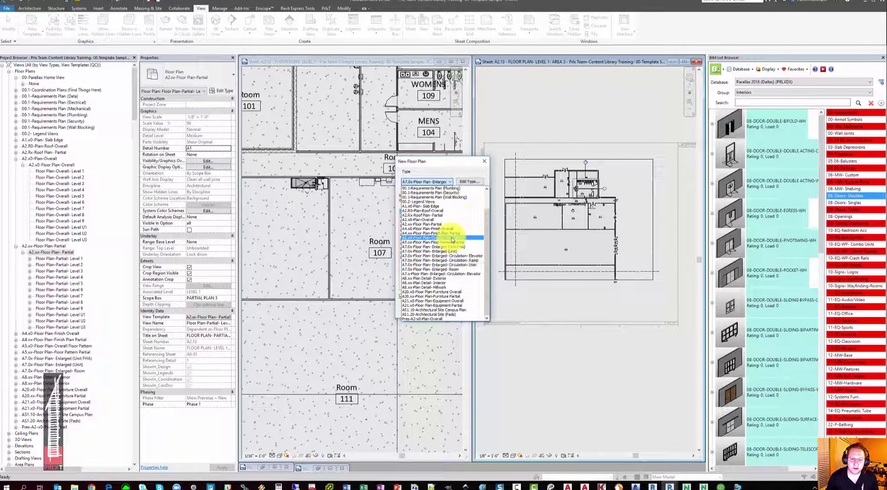
pyautogui.click(485, 162)
pyautogui.click(485, 162)
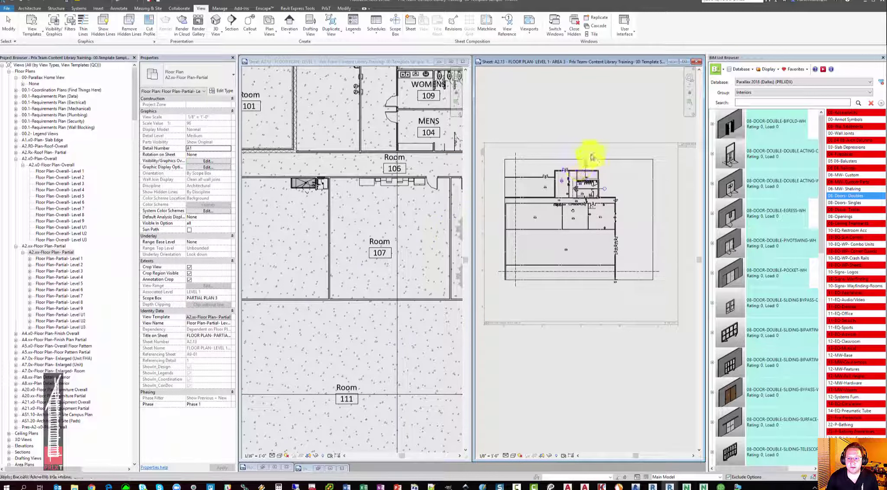
pyautogui.click(684, 61)
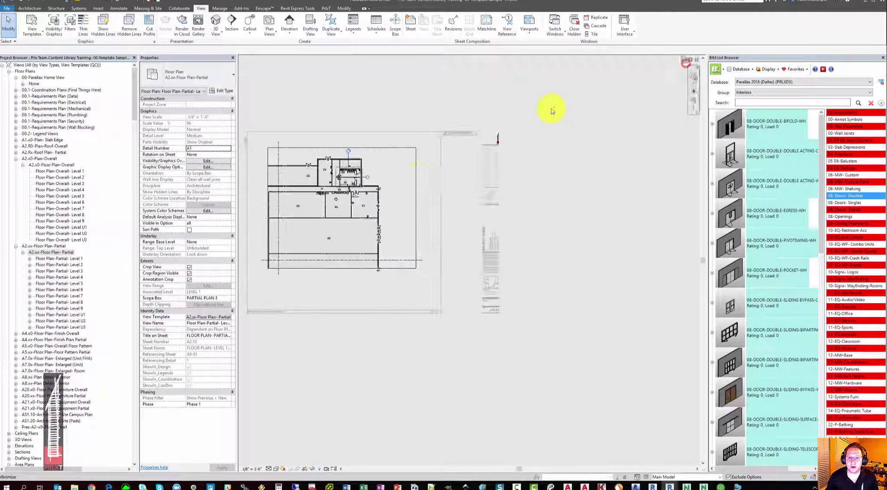
# Step: Draw a new A10.xx-Section-Building section line across the Area 3 plan
pyautogui.scroll(3, 412, 200)
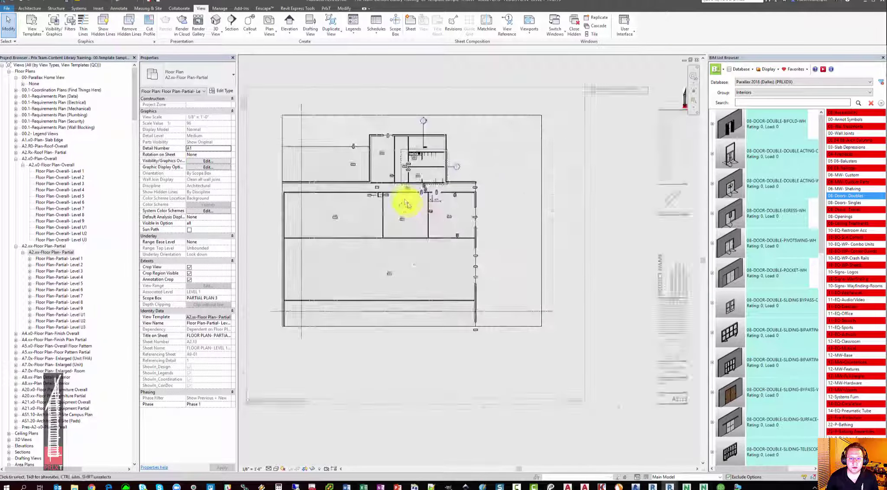
pyautogui.scroll(3, 452, 206)
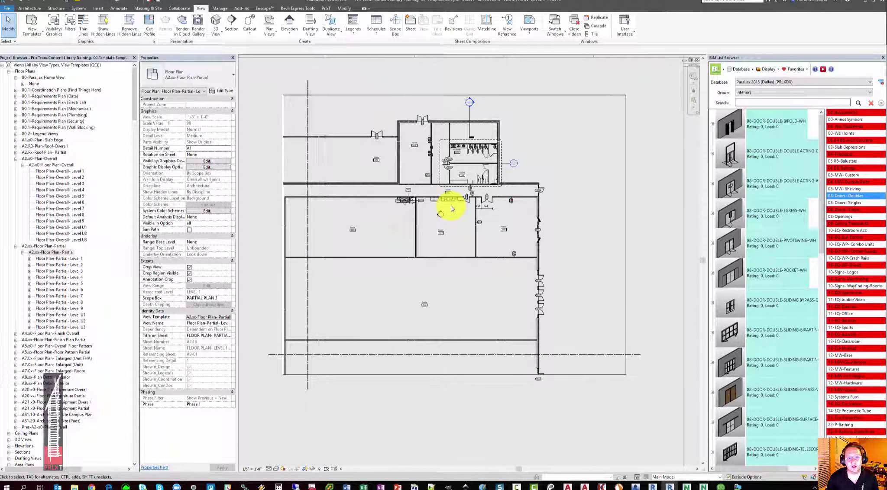
pyautogui.click(233, 24)
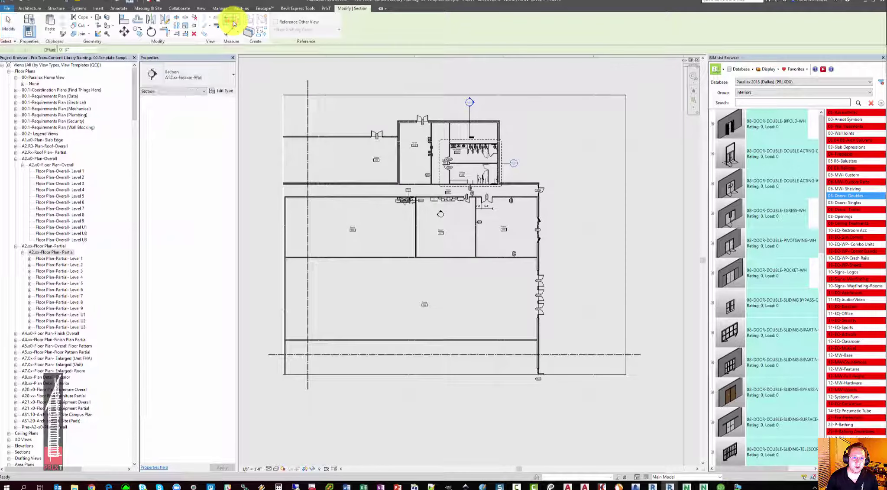
pyautogui.click(189, 76)
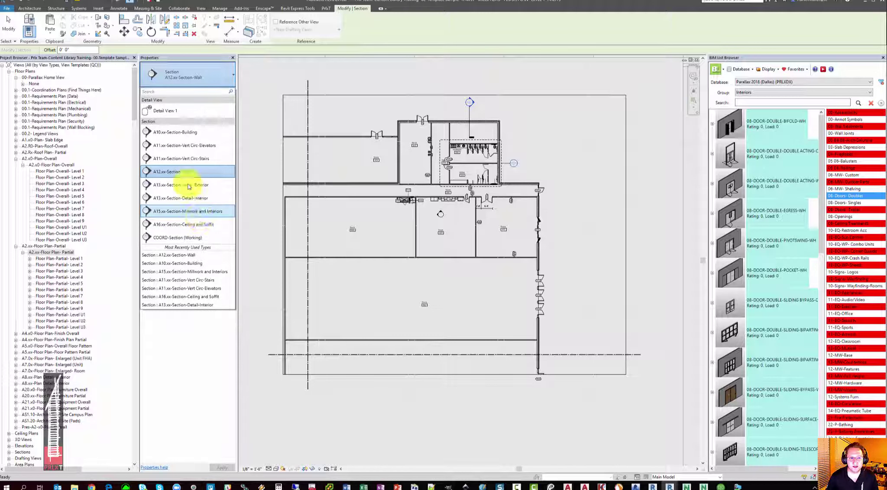
pyautogui.click(180, 132)
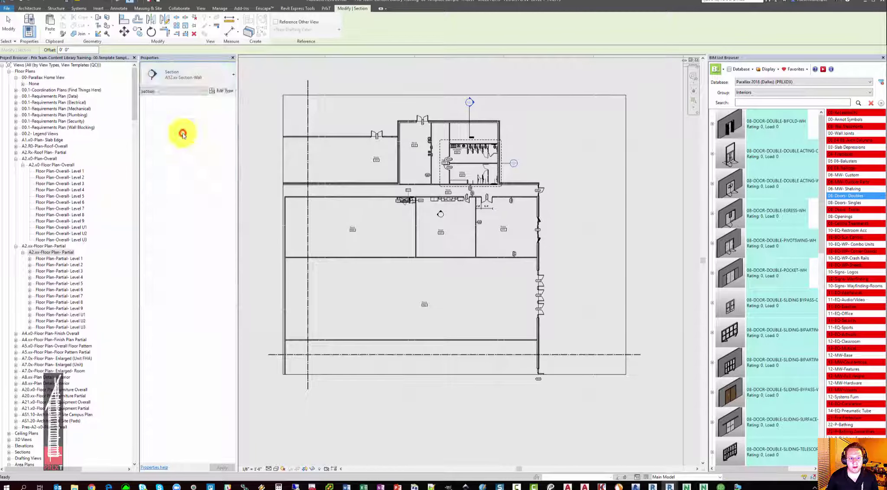
pyautogui.click(313, 112)
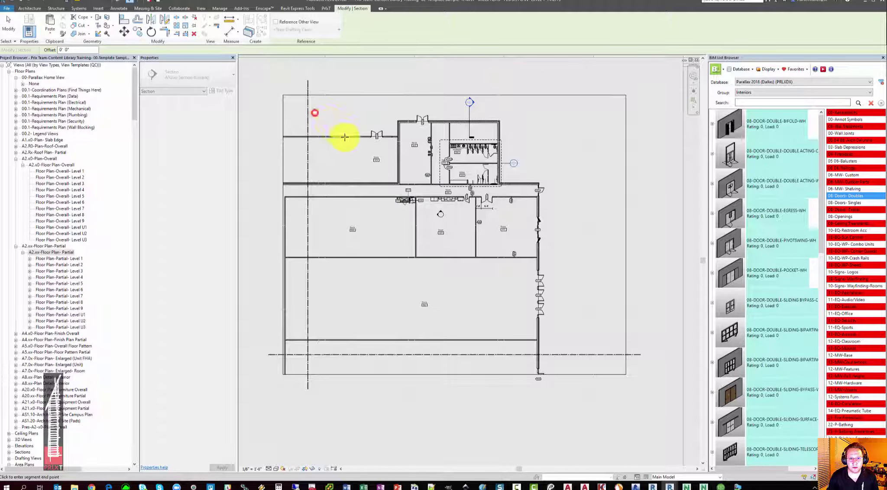
pyautogui.click(566, 330)
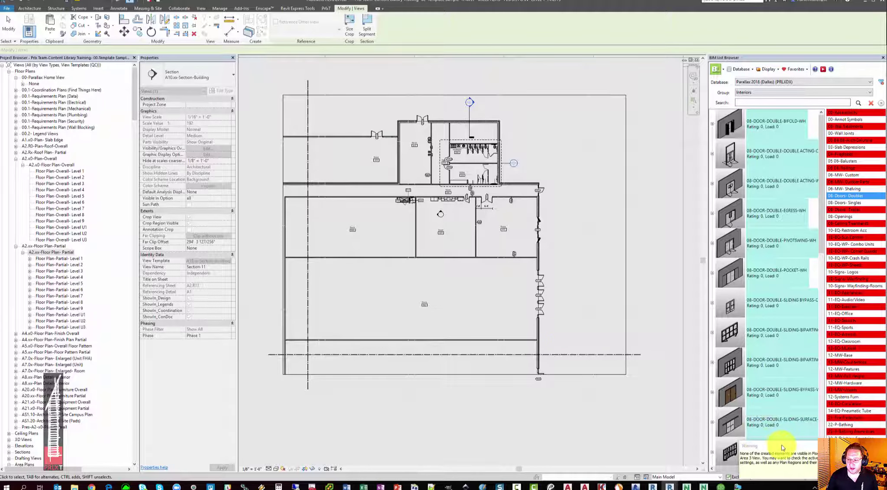
# Step: Dismiss the warning that the new section is not visible in this view, then deselect it
pyautogui.moveTo(784, 448)
pyautogui.mouseDown()
pyautogui.moveTo(474, 234)
pyautogui.moveTo(451, 236)
pyautogui.mouseUp()
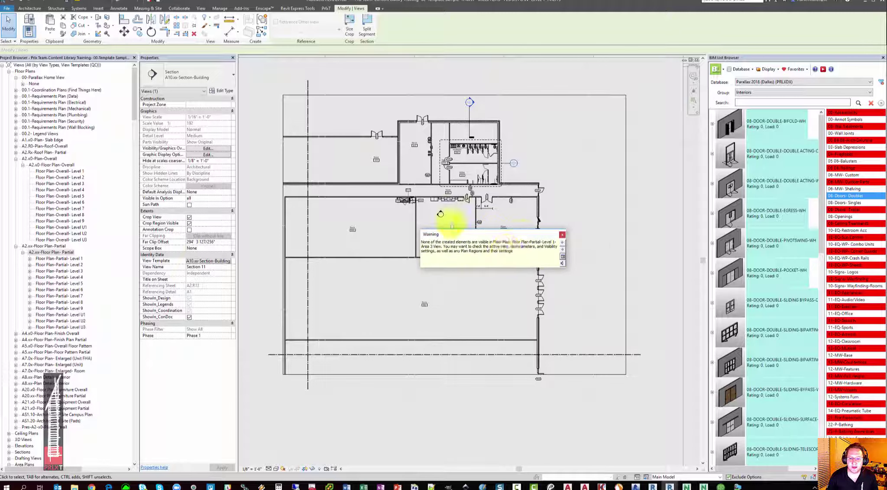
pyautogui.click(562, 236)
pyautogui.click(371, 247)
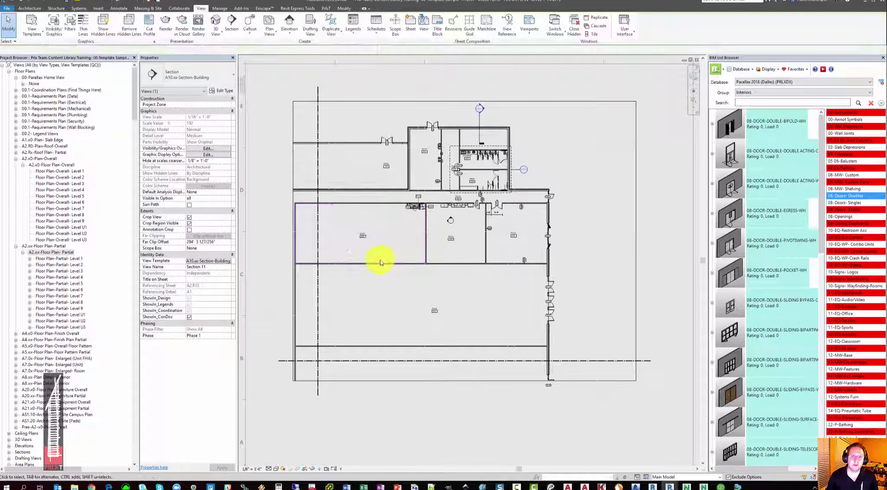
# Step: Open Floor Plan-Coordination Level 1 from the 00.1-Coordination Plans > Coord-Floor Plan group
pyautogui.click(59, 90)
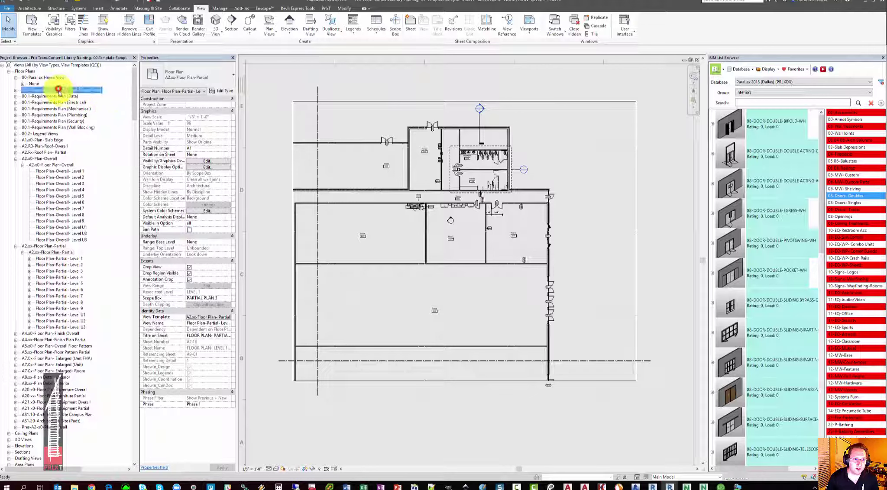
pyautogui.click(15, 90)
pyautogui.click(43, 96)
pyautogui.click(22, 96)
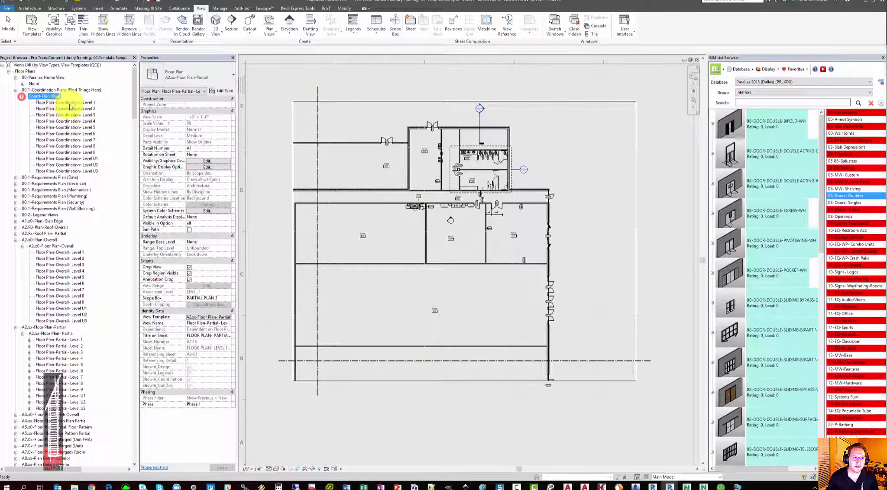
pyautogui.click(71, 103)
pyautogui.doubleClick(74, 104)
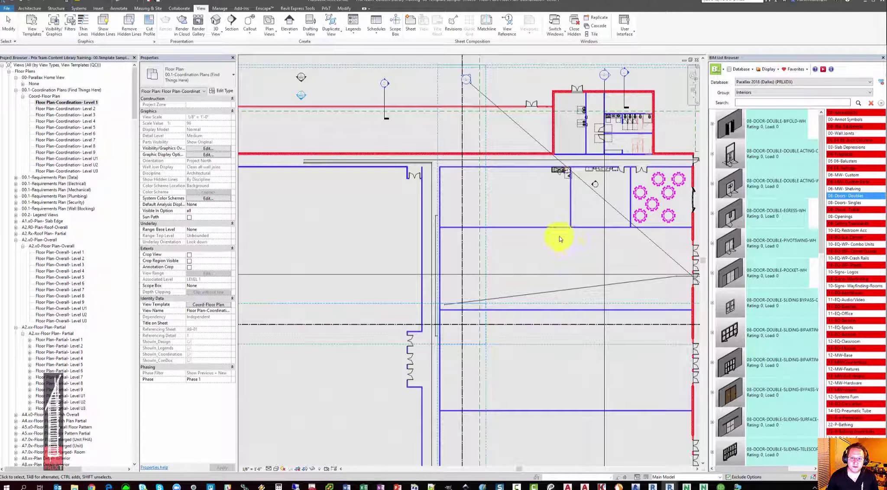
# Step: Locate and select the Section 11 line in the coordination plan
pyautogui.scroll(-5, 542, 228)
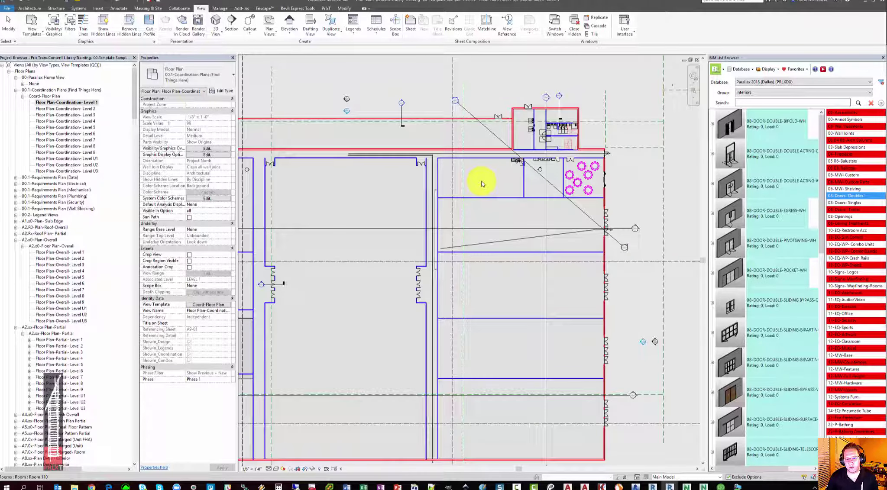
pyautogui.scroll(-2, 482, 183)
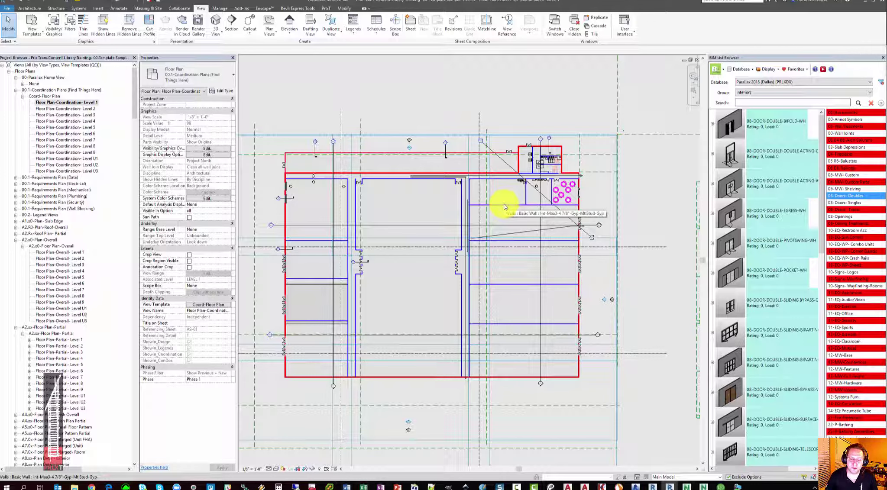
pyautogui.scroll(3, 510, 164)
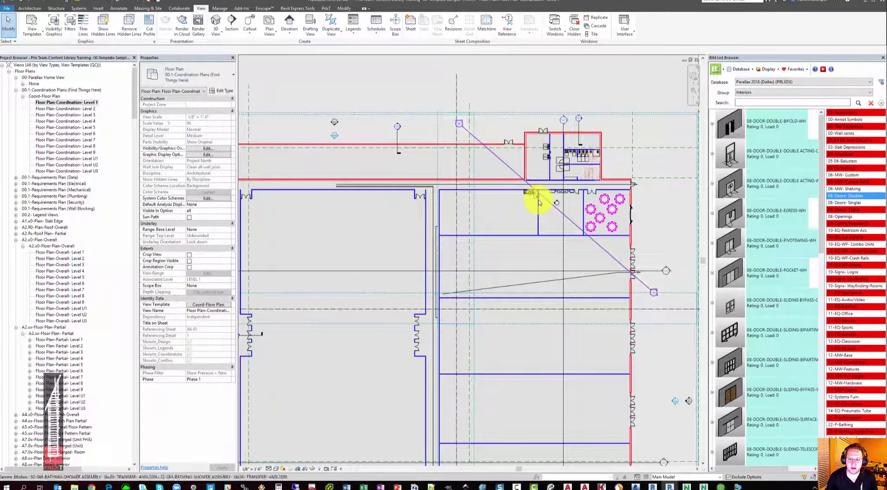
pyautogui.moveTo(494, 168); pyautogui.dragTo(453, 179, button='middle')
pyautogui.click(457, 169)
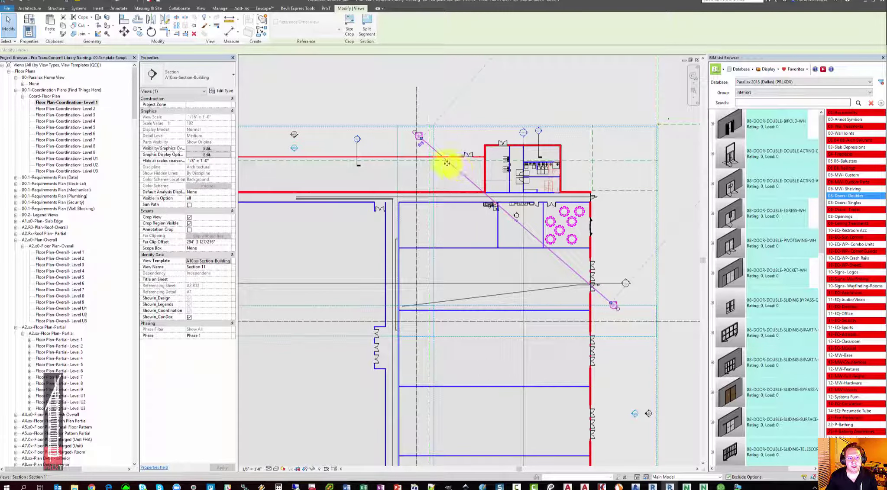
# Step: Check Section 11's section type without changing it and widen the Properties palette
pyautogui.click(186, 82)
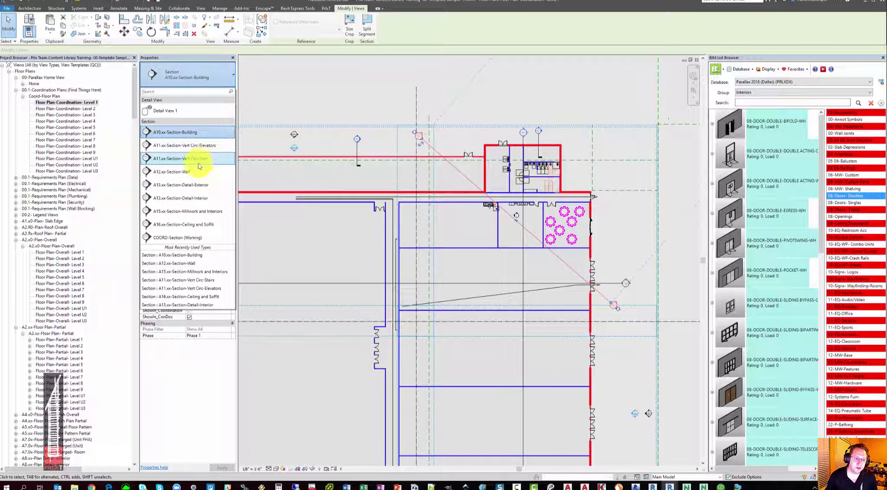
pyautogui.click(193, 170)
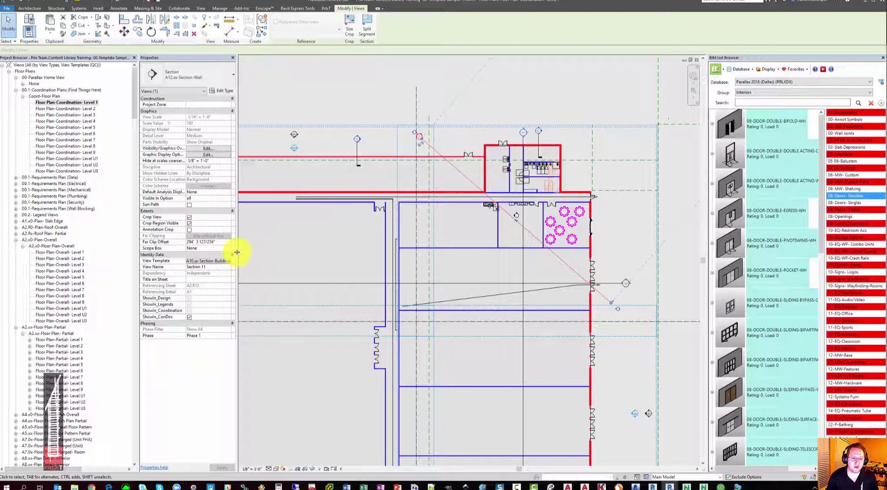
pyautogui.moveTo(234, 251); pyautogui.dragTo(264, 250)
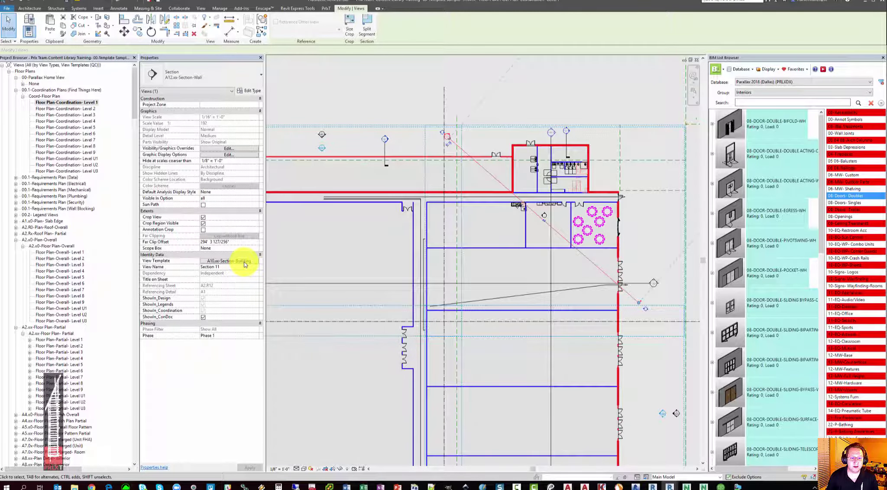
pyautogui.click(245, 262)
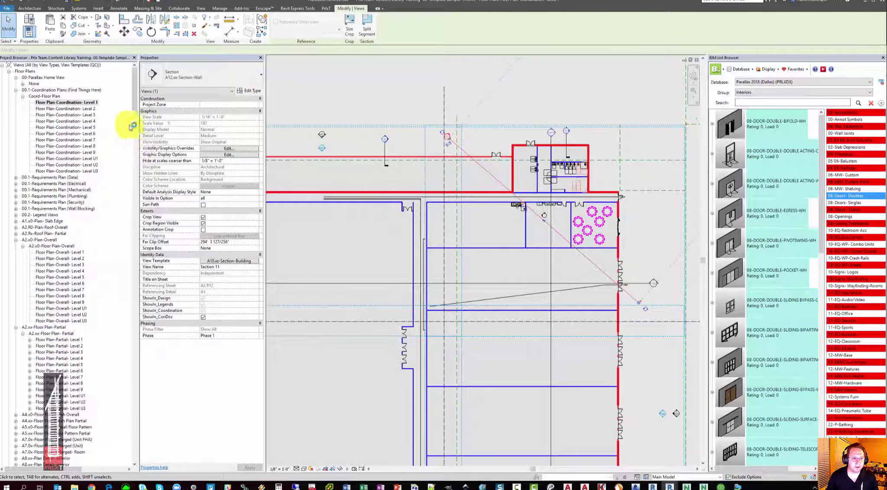
pyautogui.press('Escape')
pyautogui.moveTo(135, 102); pyautogui.dragTo(135, 139)
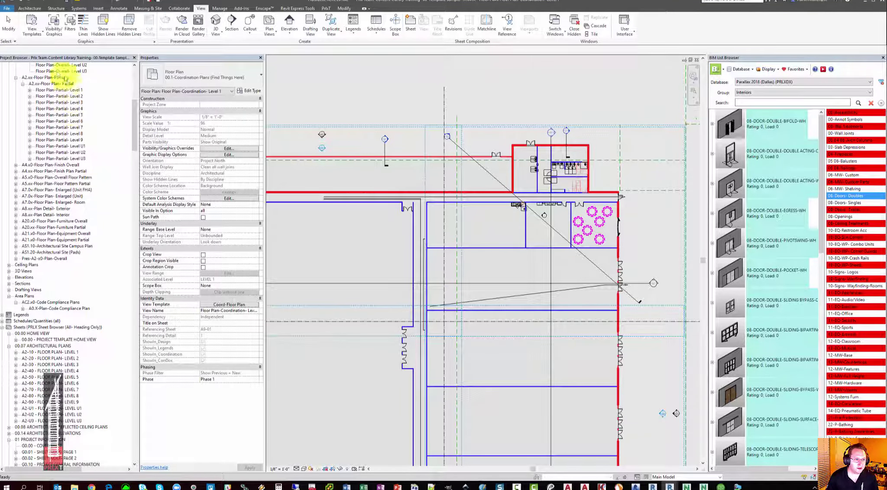
# Step: Assign the A12.xx-Section-Wall view template to Section 11, then return to the Level 1 Area 3 partial plan
pyautogui.doubleClick(22, 283)
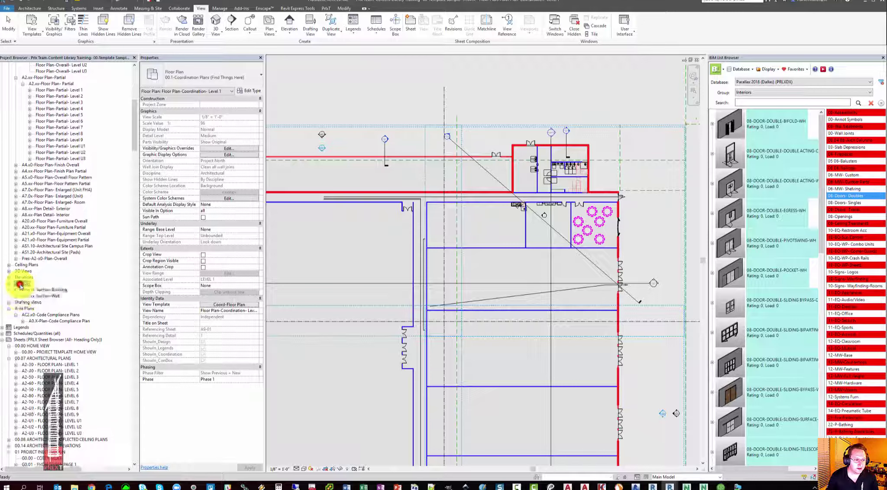
pyautogui.doubleClick(51, 297)
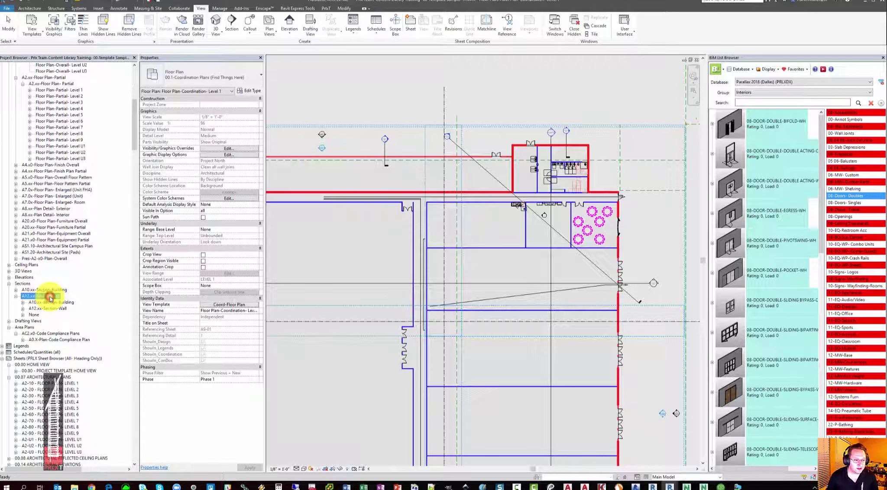
pyautogui.click(54, 302)
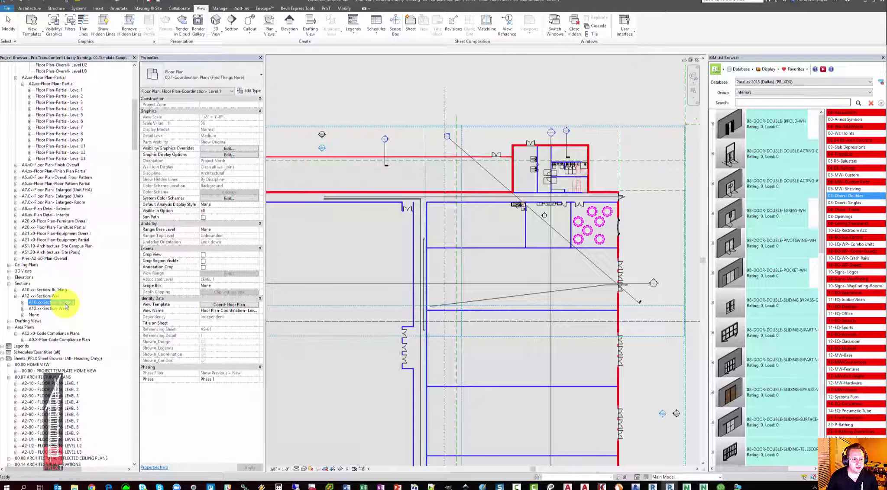
pyautogui.click(56, 303)
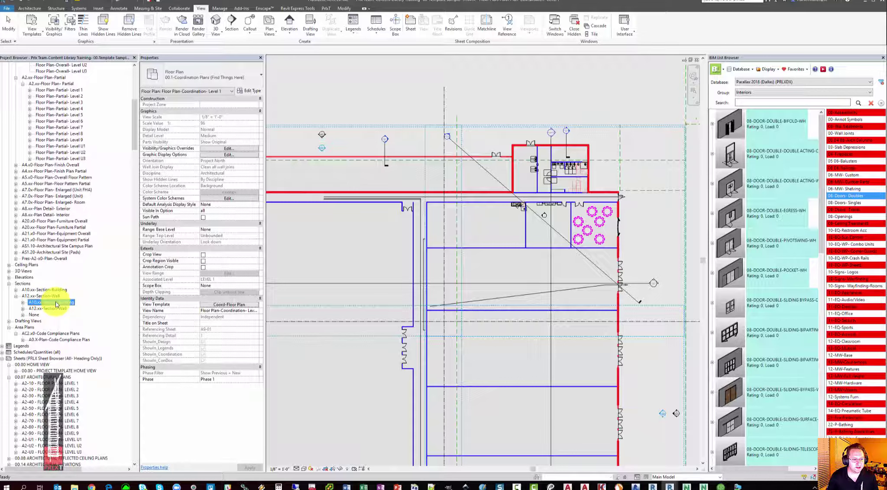
pyautogui.doubleClick(56, 303)
pyautogui.click(45, 309)
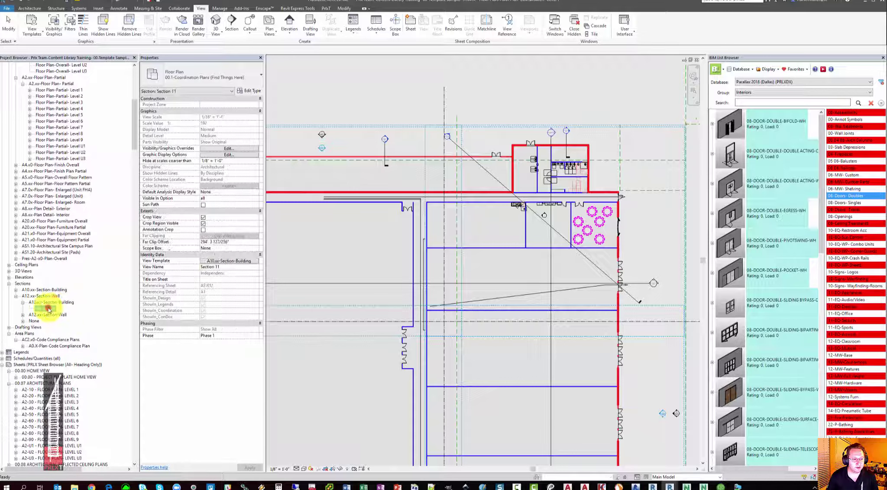
pyautogui.click(232, 262)
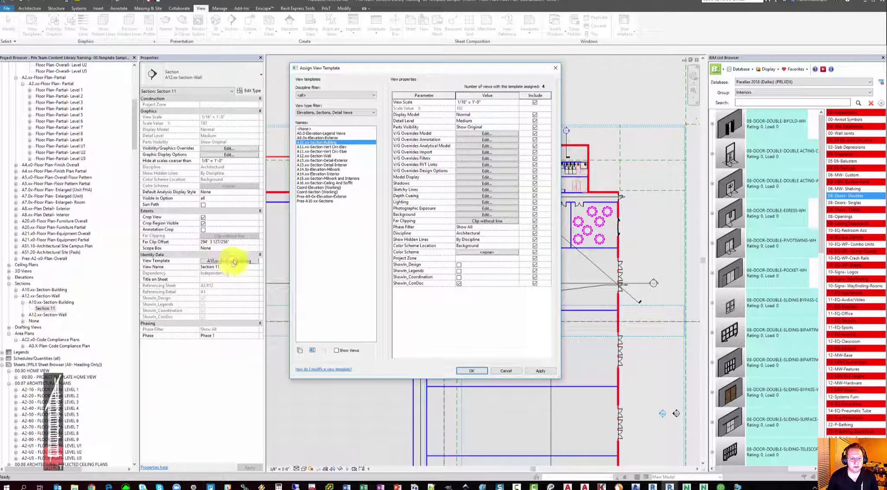
pyautogui.click(315, 155)
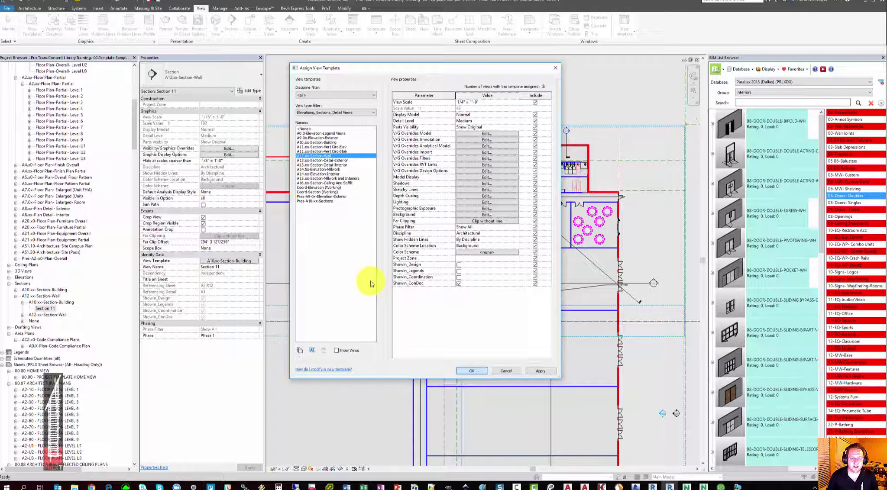
pyautogui.press('Return')
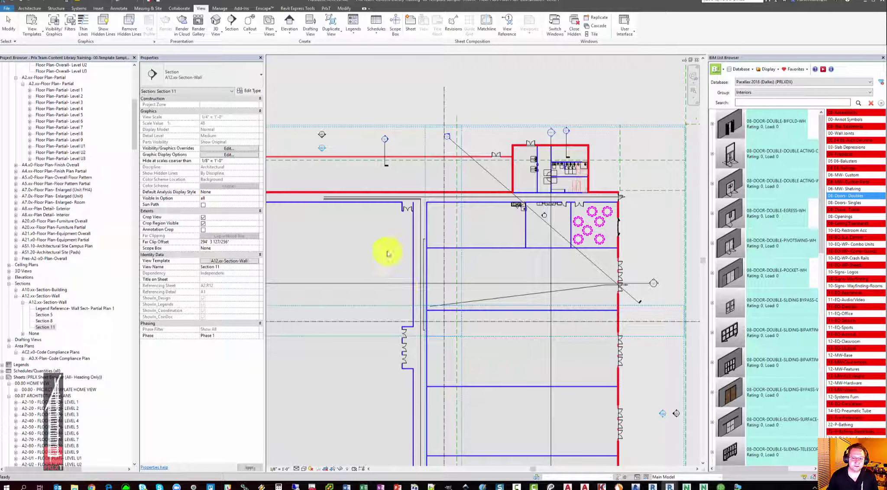
pyautogui.hotkey('ctrl', 'Tab')
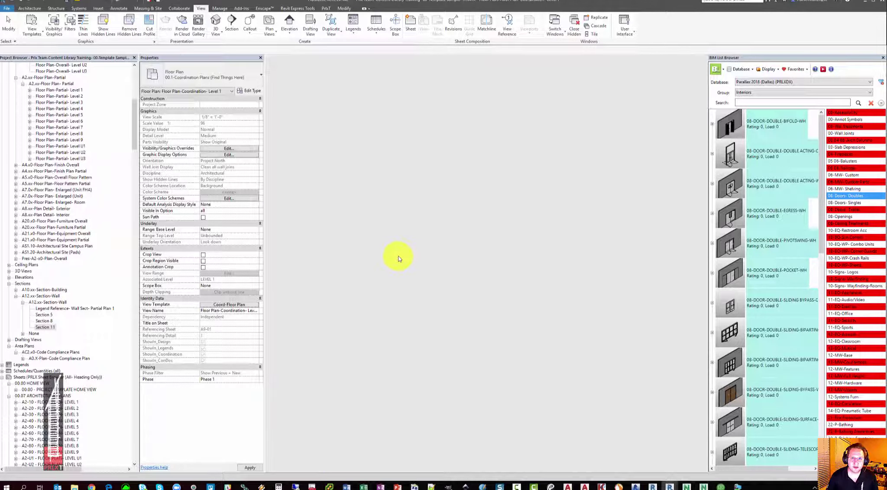
pyautogui.hotkey('ctrl', 'Tab')
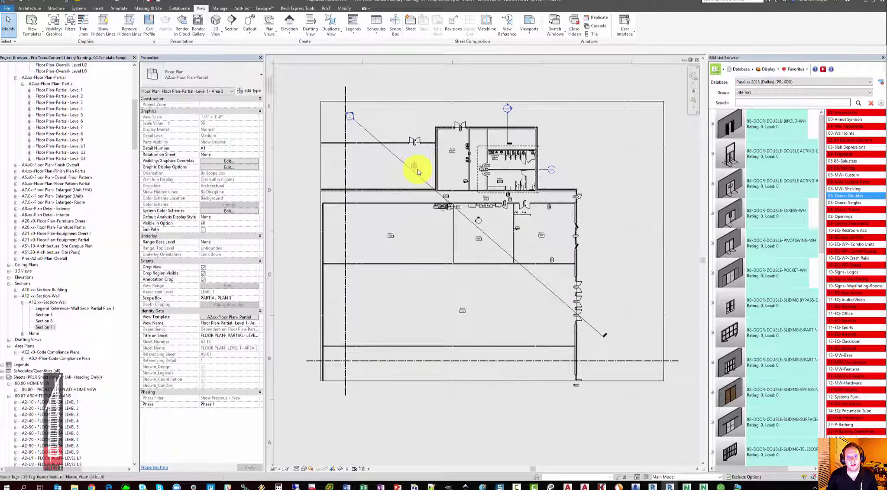
pyautogui.click(248, 22)
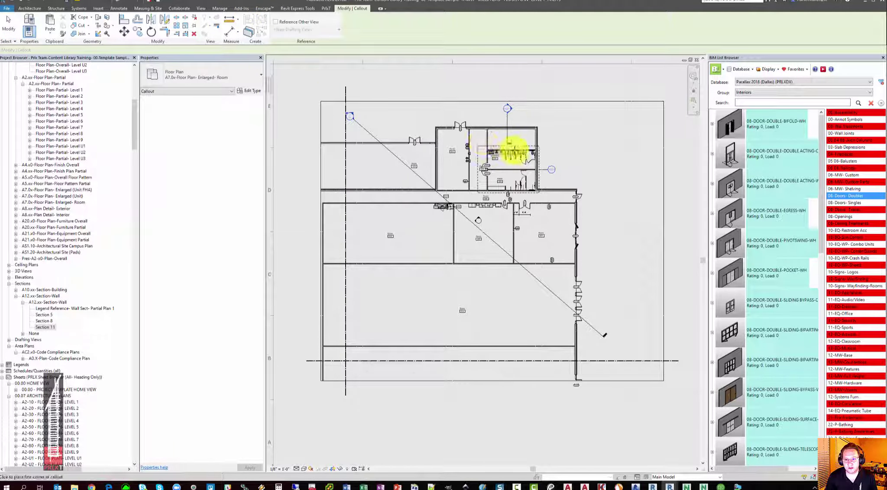
pyautogui.click(214, 78)
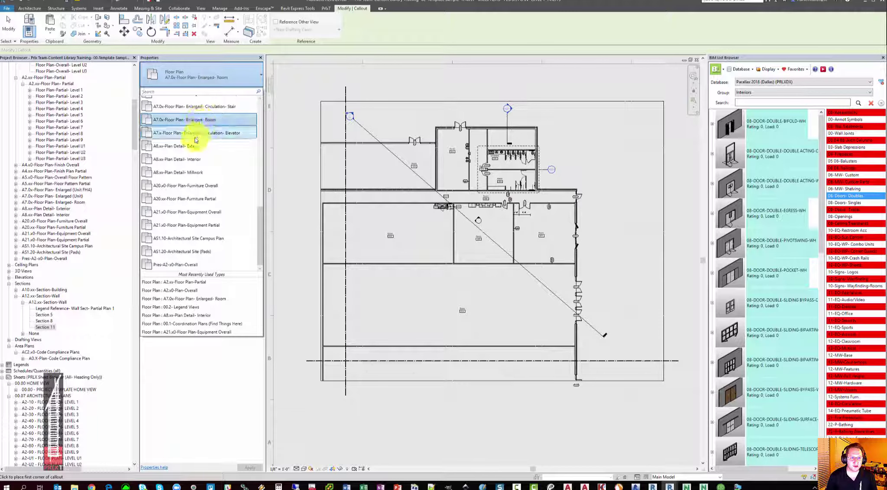
pyautogui.press('Escape')
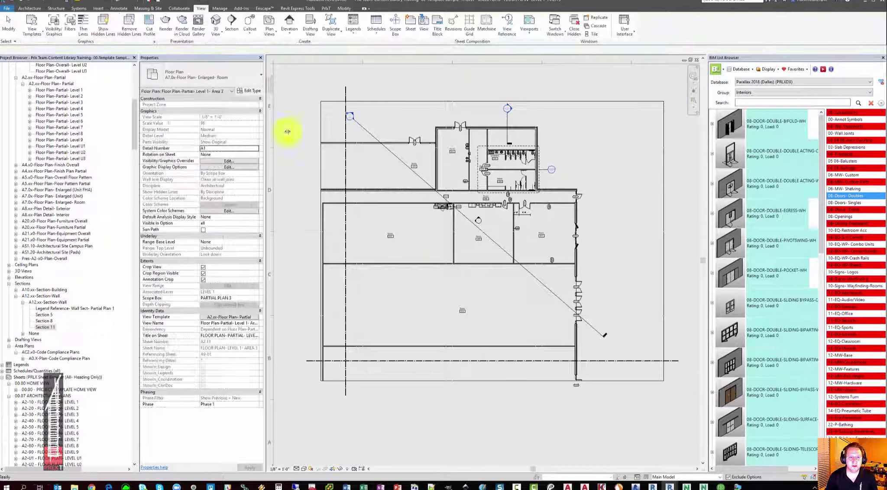
pyautogui.press('Escape')
# Step: Open the Callout 1 restroom view and review its template's V/G filter overrides without changes
pyautogui.scroll(8, 532, 173)
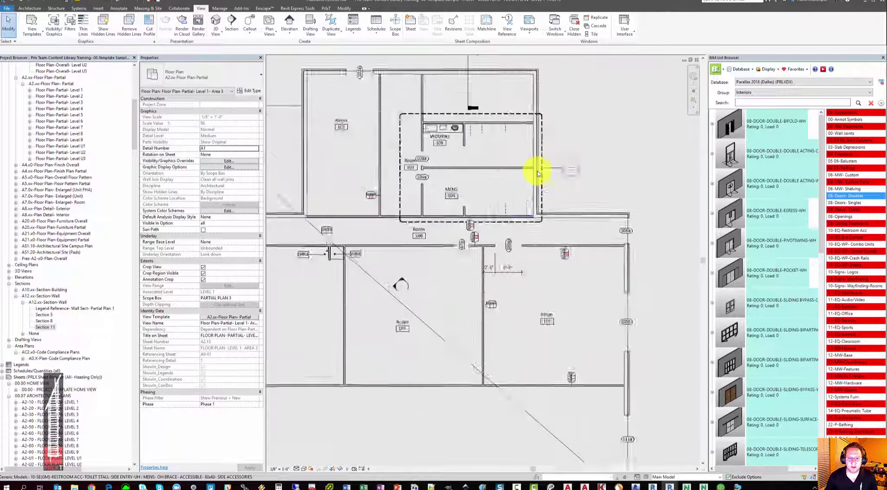
pyautogui.moveTo(487, 147); pyautogui.dragTo(506, 171, button='middle')
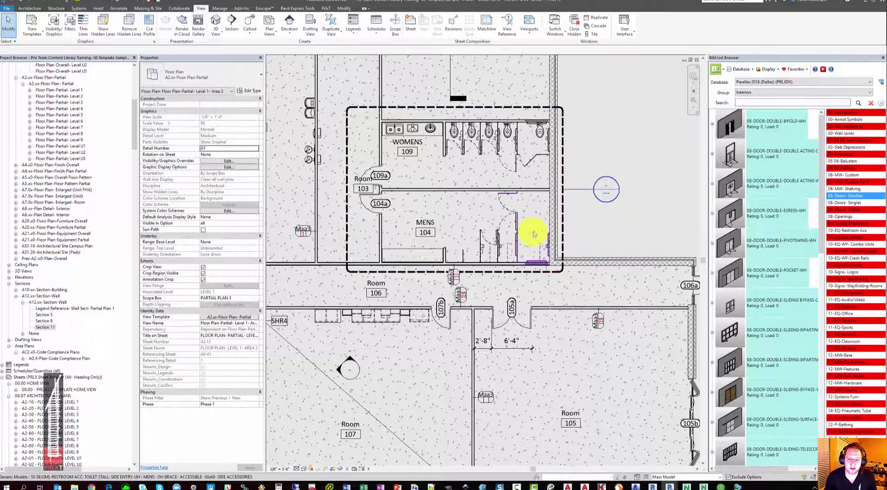
pyautogui.doubleClick(611, 176)
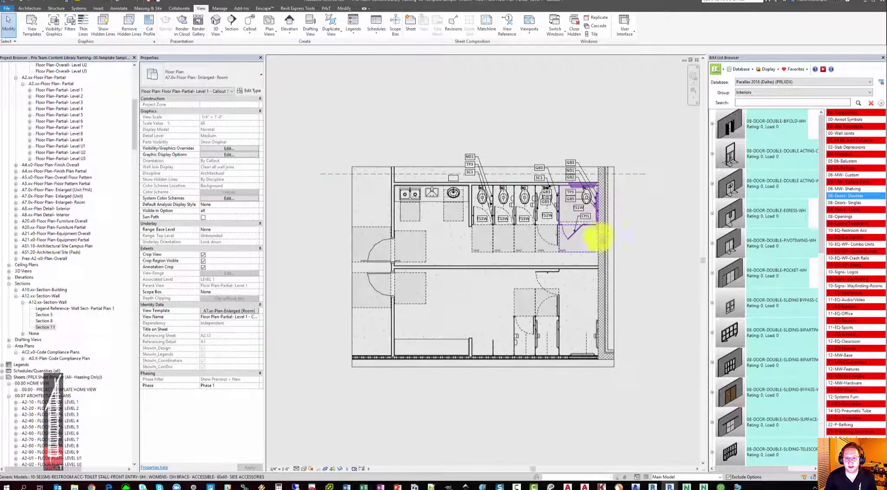
pyautogui.moveTo(632, 250); pyautogui.dragTo(620, 241, button='middle')
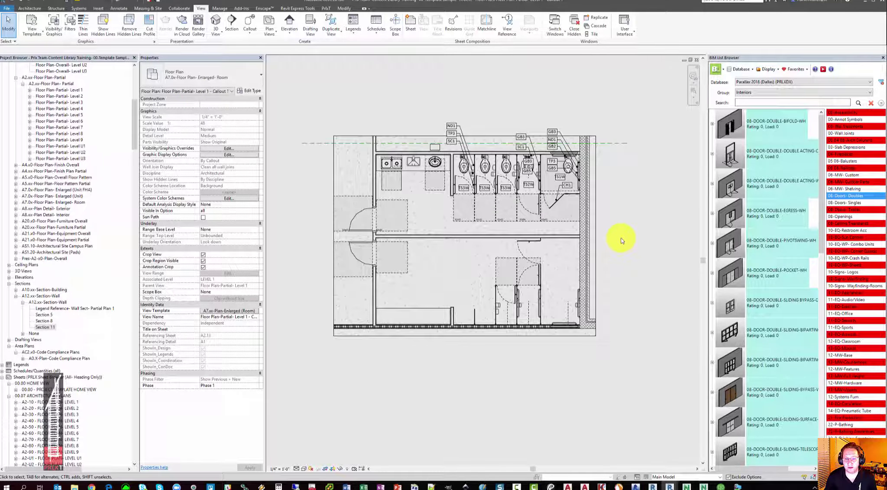
pyautogui.click(245, 312)
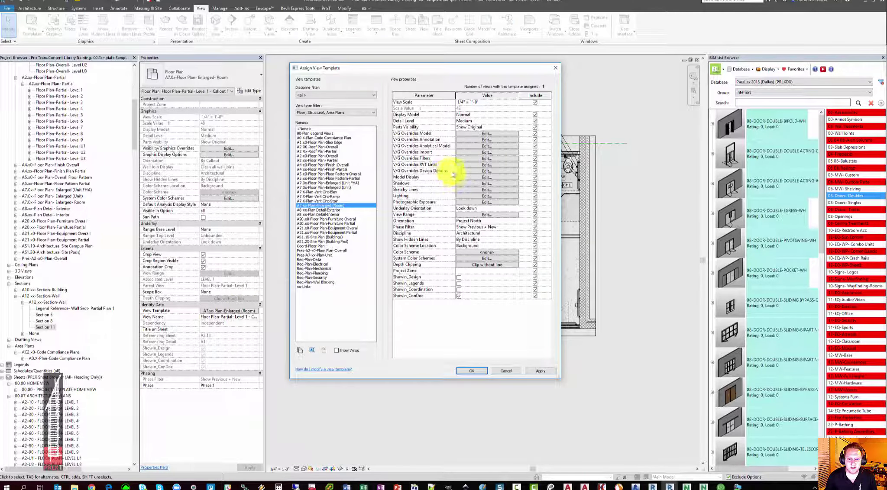
pyautogui.click(480, 160)
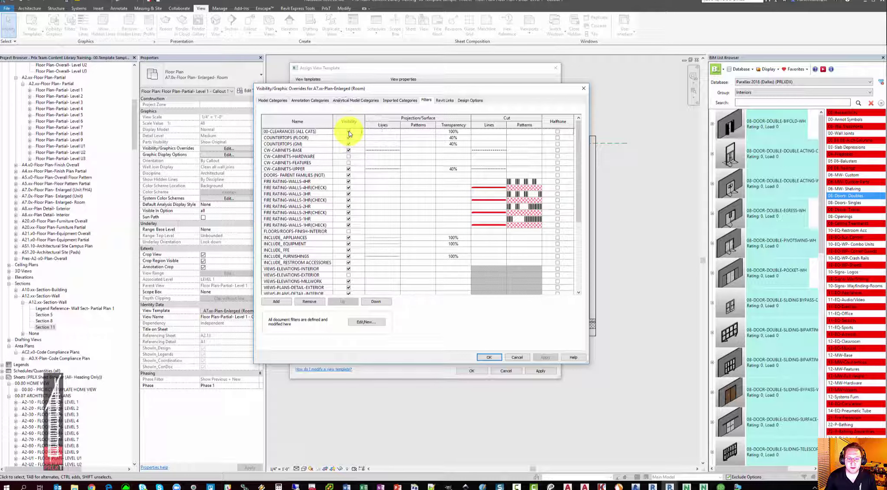
pyautogui.press('Return')
pyautogui.press('Return')
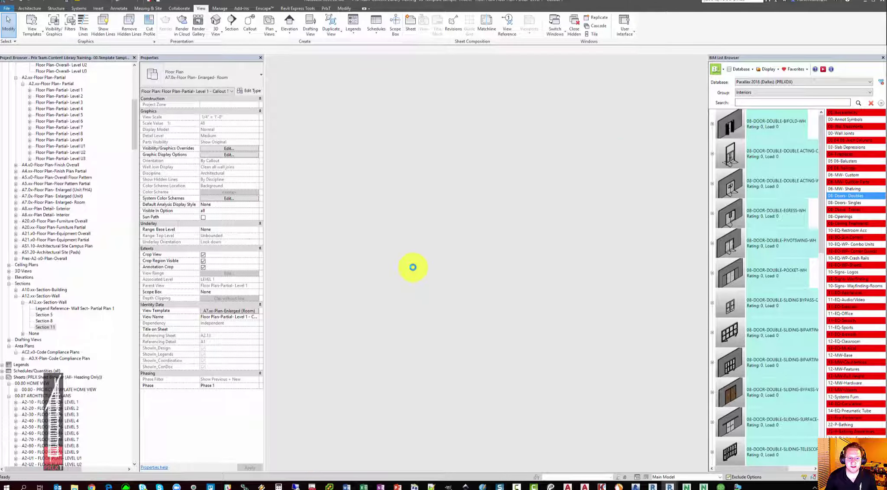
# Step: Turn on the 00-CLEARANCES filter in the Area 3 plan's view template and apply it
pyautogui.click(297, 285)
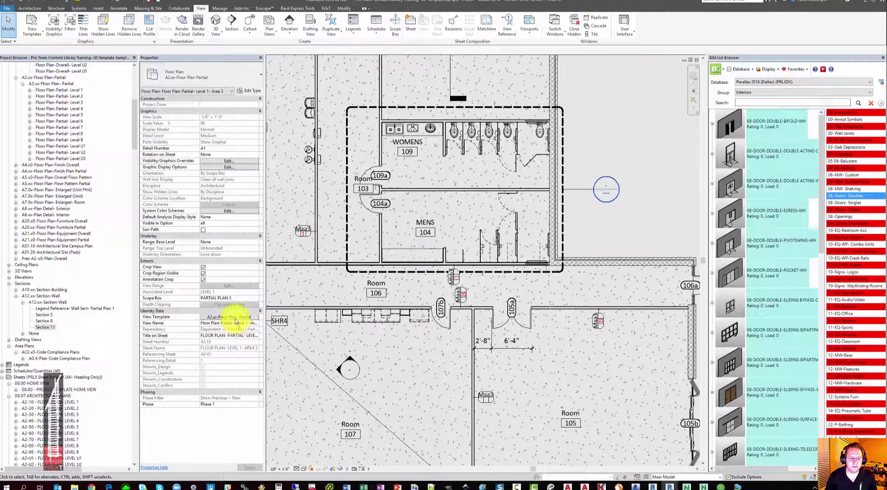
pyautogui.click(234, 317)
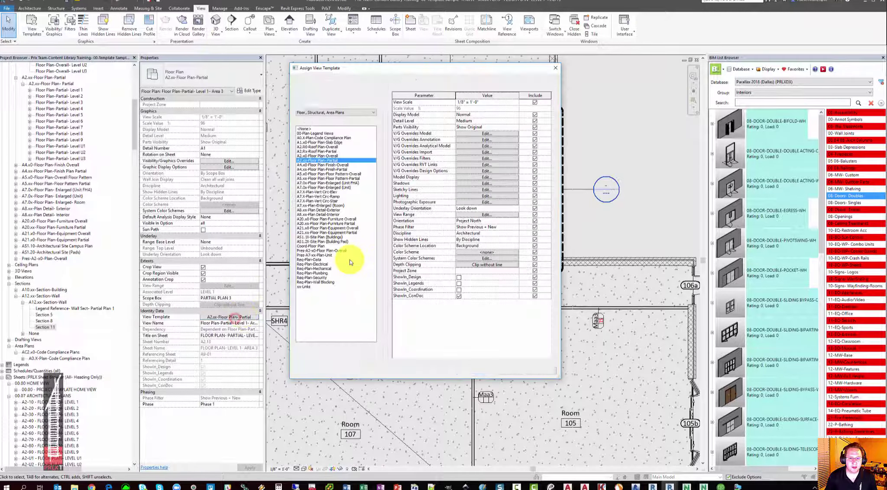
pyautogui.click(472, 159)
pyautogui.click(348, 131)
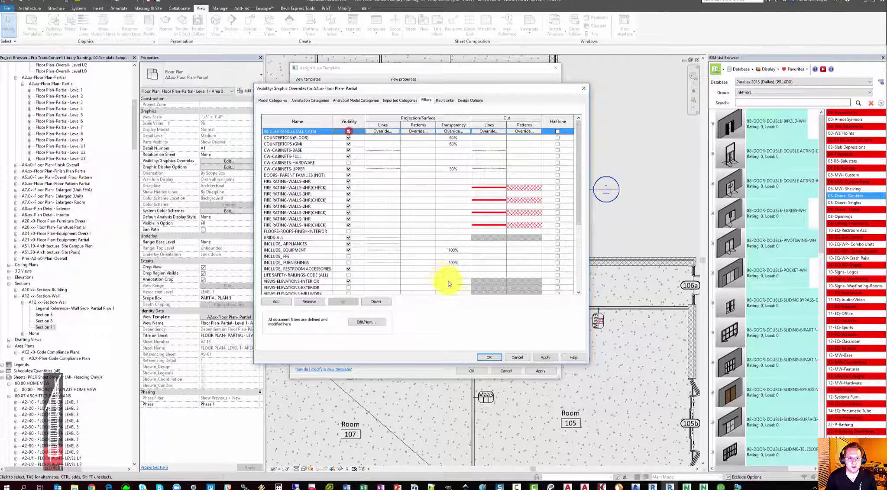
pyautogui.click(489, 355)
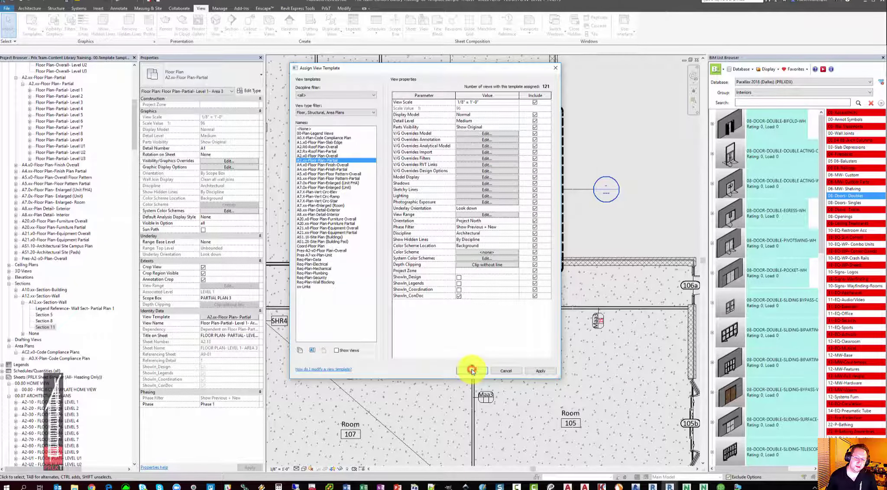
pyautogui.click(472, 371)
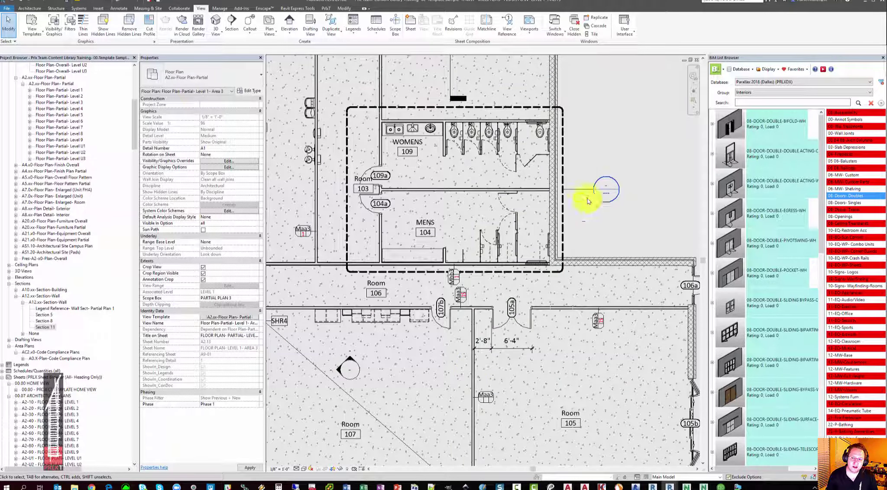